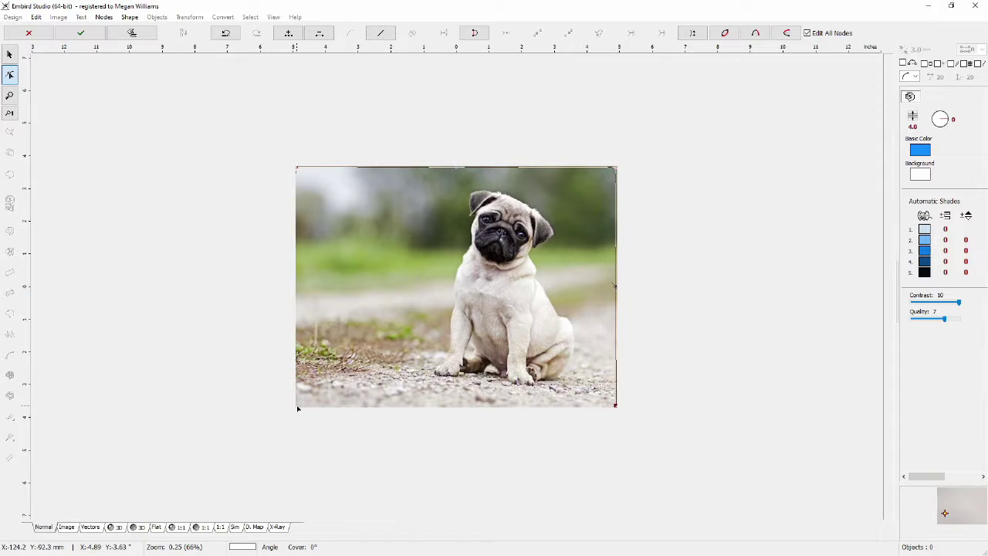
Complete the rectangular outline around the whole photo and set the object's number of mask colors to 1.
click(297, 408)
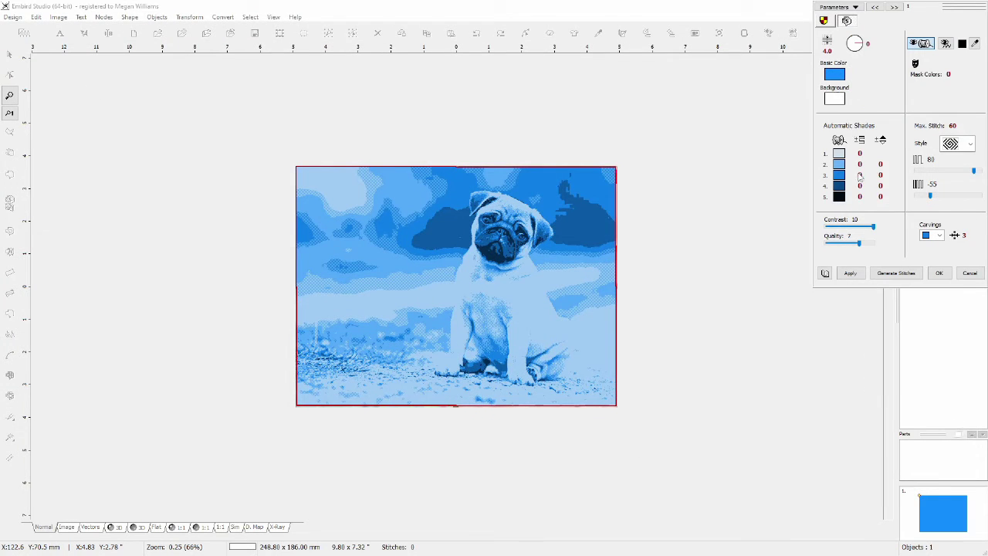
scroll(950, 75, up, 2)
scroll(950, 76, down, 1)
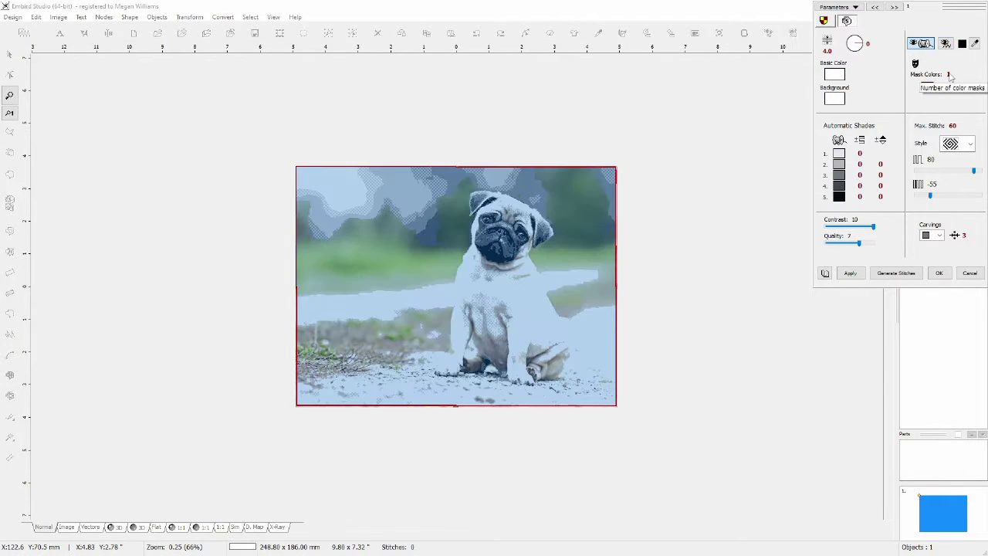
click(939, 273)
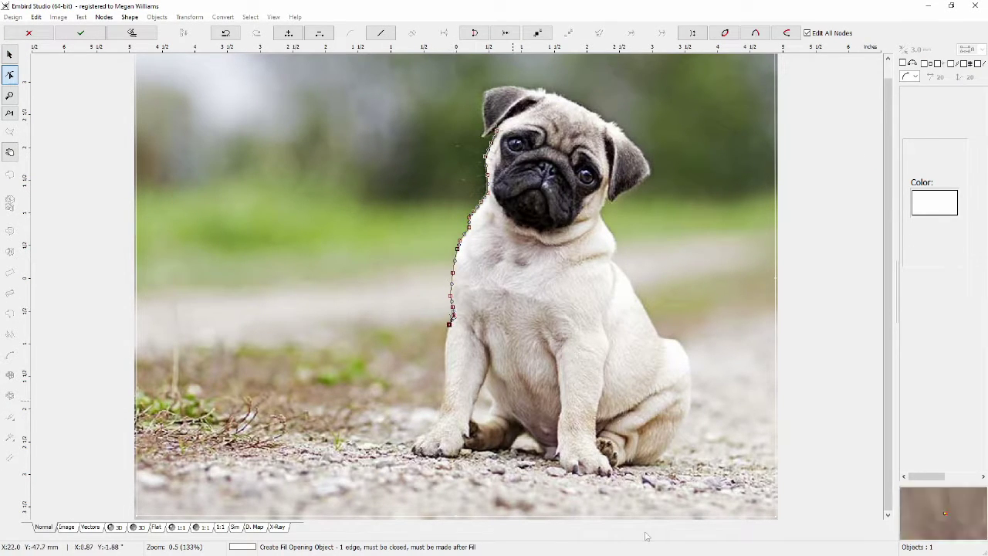
Trace the pug's fill opening around the legs, paws, rump and back.
scroll(442, 398, up, 1)
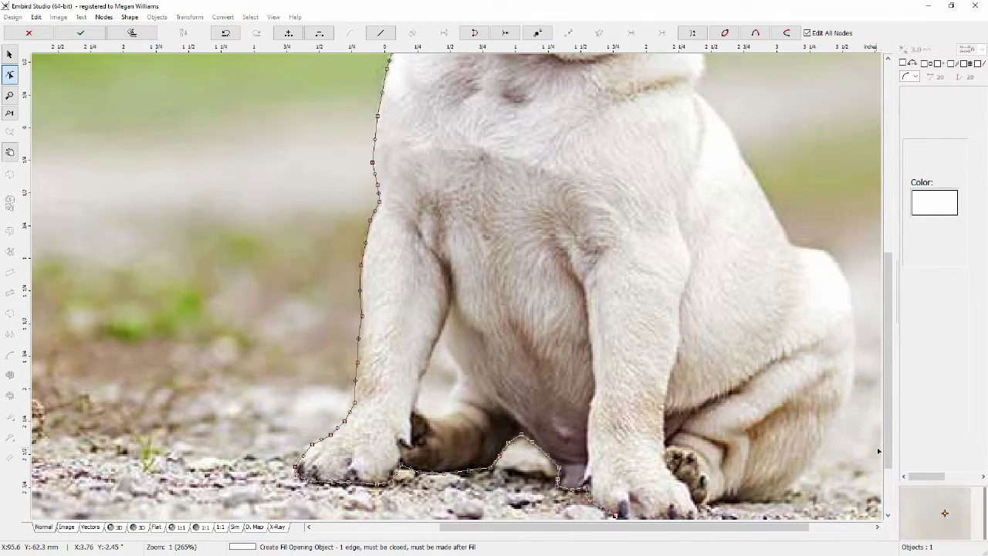
scroll(626, 439, down, 3)
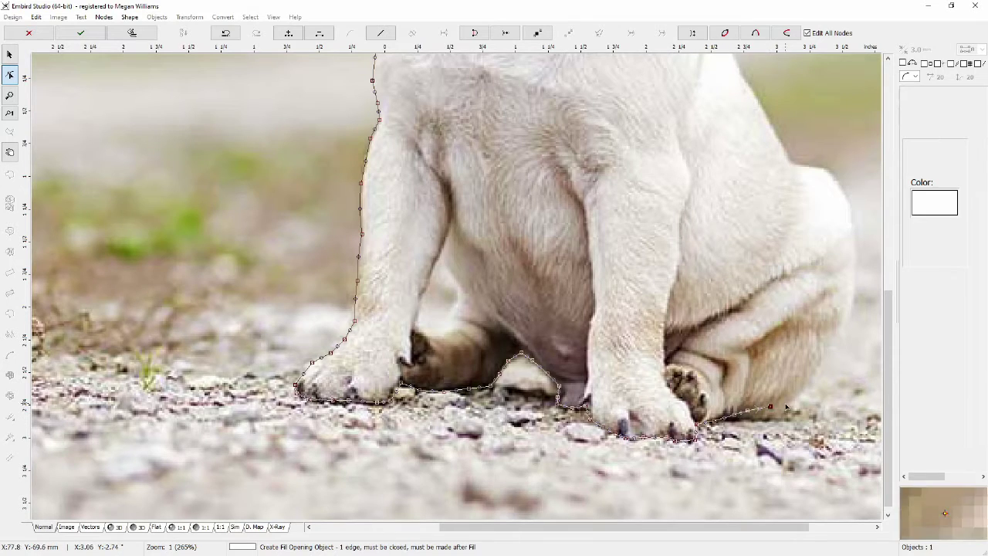
click(813, 166)
click(793, 164)
scroll(747, 167, down, 1)
scroll(671, 279, up, 1)
click(631, 380)
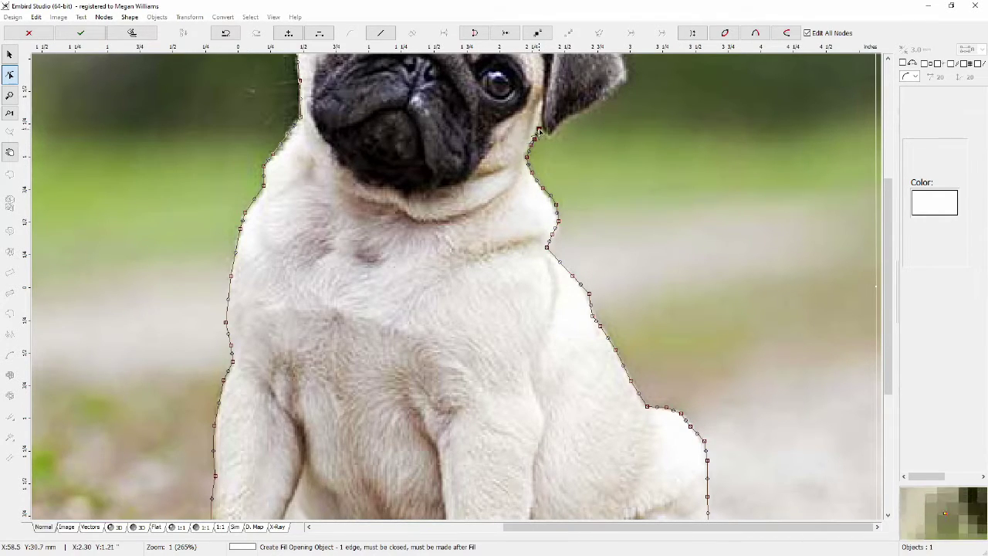
Trace the remaining fill opening edge around the pug's ears and head, and finish the closed opening.
scroll(606, 213, up, 3)
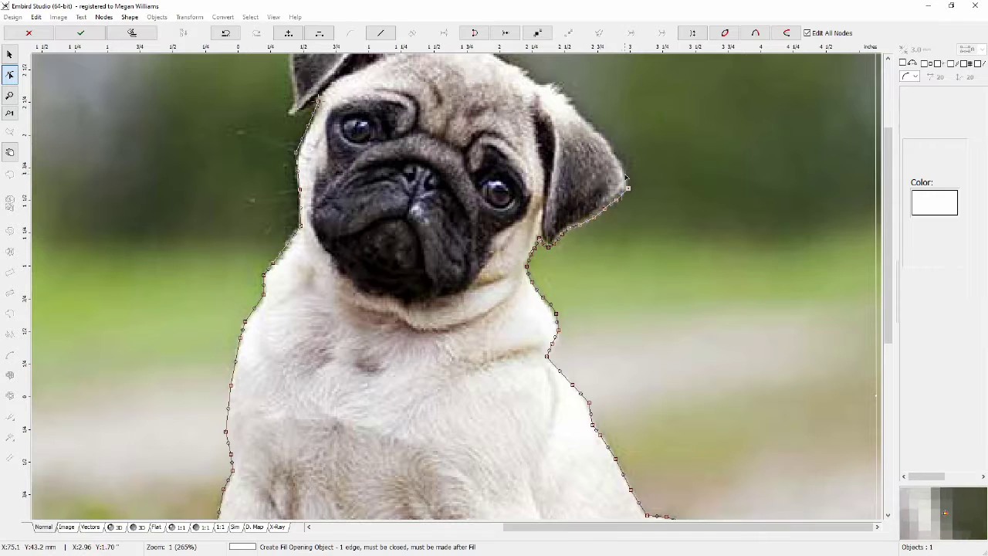
scroll(537, 83, down, 1)
scroll(558, 142, up, 1)
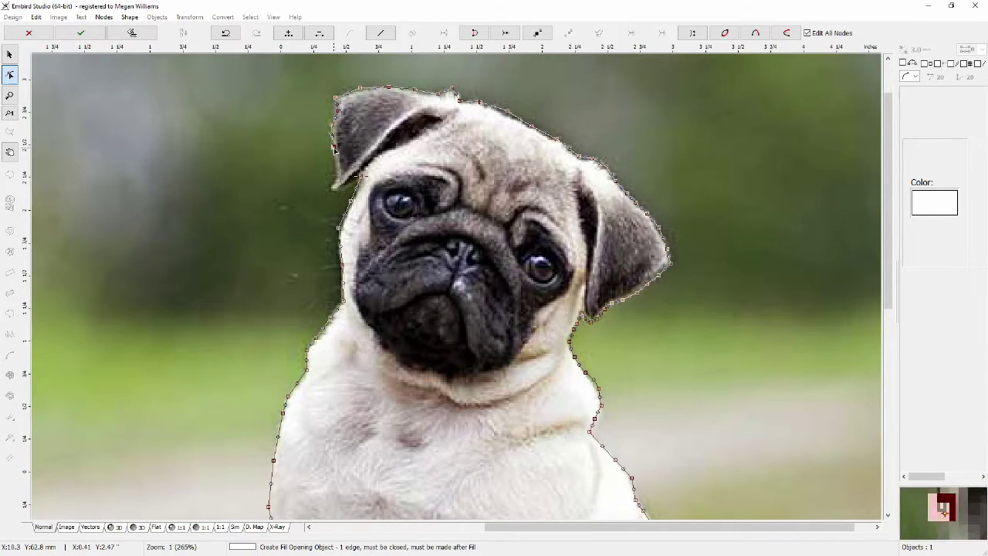
click(80, 33)
scroll(155, 101, down, 1)
Convert the pug-shaped opening into a separate object.
click(189, 16)
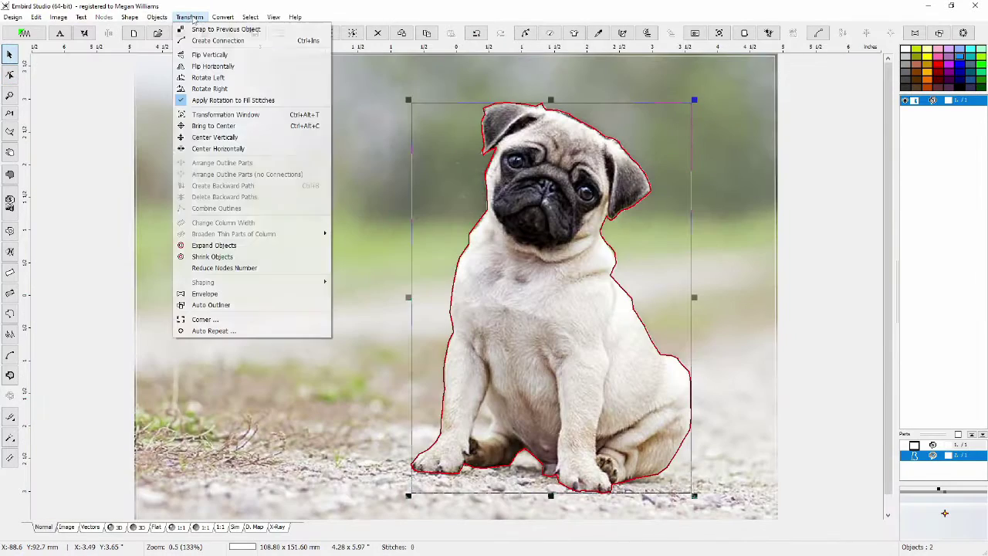
mouse_move(223, 17)
click(253, 75)
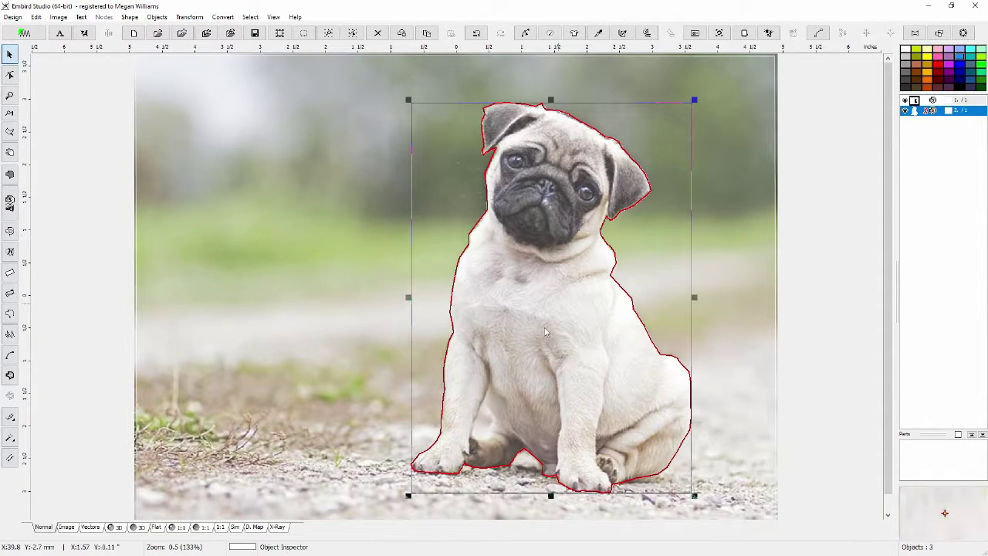
click(668, 267)
Set the background object's number of mask colors to 2 in its parameters.
right_click(915, 100)
click(883, 140)
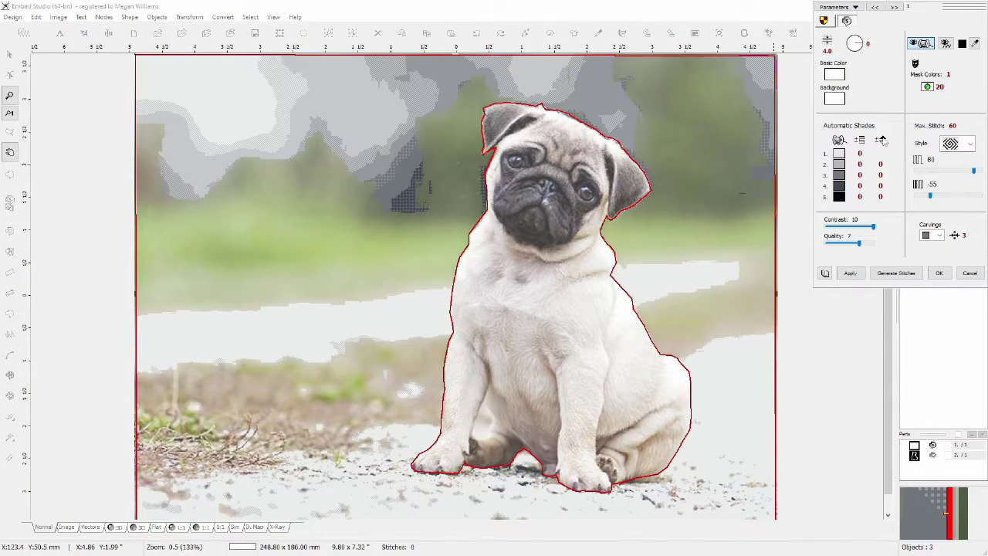
click(948, 75)
Give the background's first mask a grass green color with contrast 7, quality 5 and the fifth shade disabled, and generate stitches.
click(974, 44)
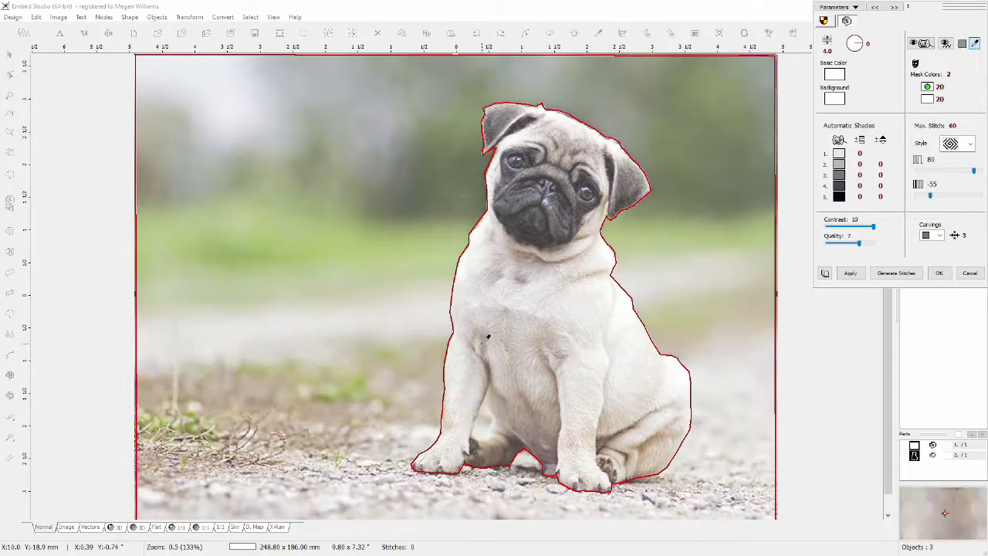
click(368, 241)
click(393, 256)
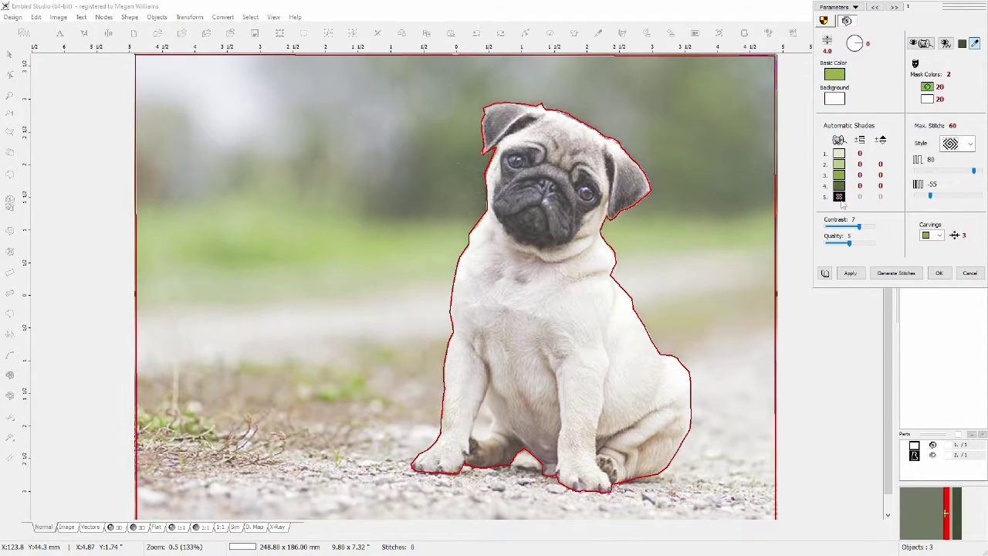
click(849, 273)
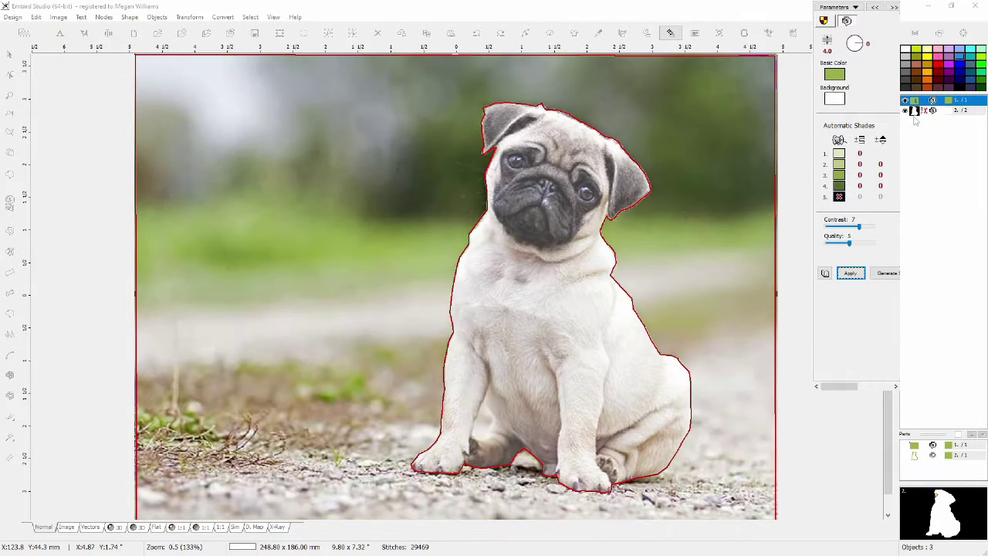
right_click(926, 101)
click(889, 17)
click(676, 176)
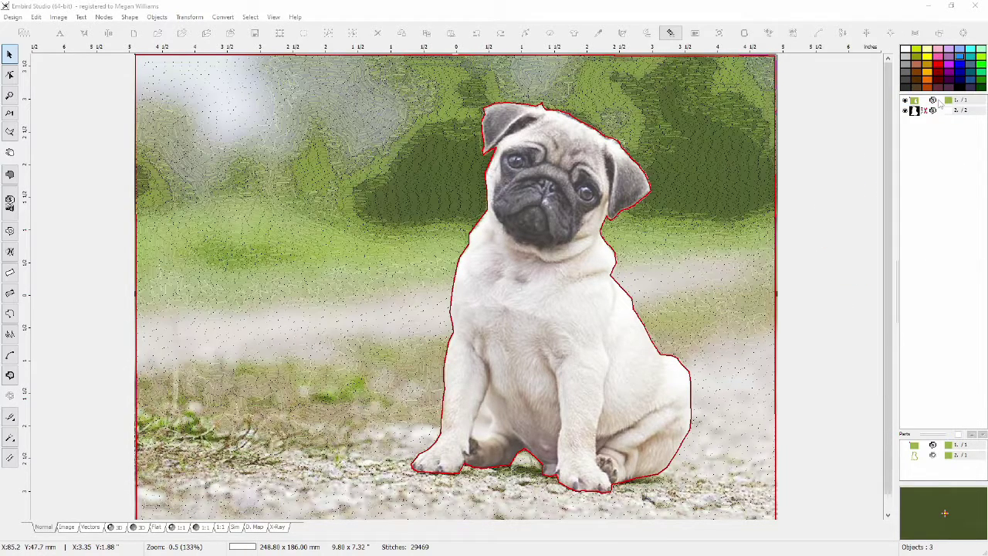
Sample the light gray of the path for the background's second mask color and lower its contrast.
right_click(931, 101)
click(917, 132)
click(973, 43)
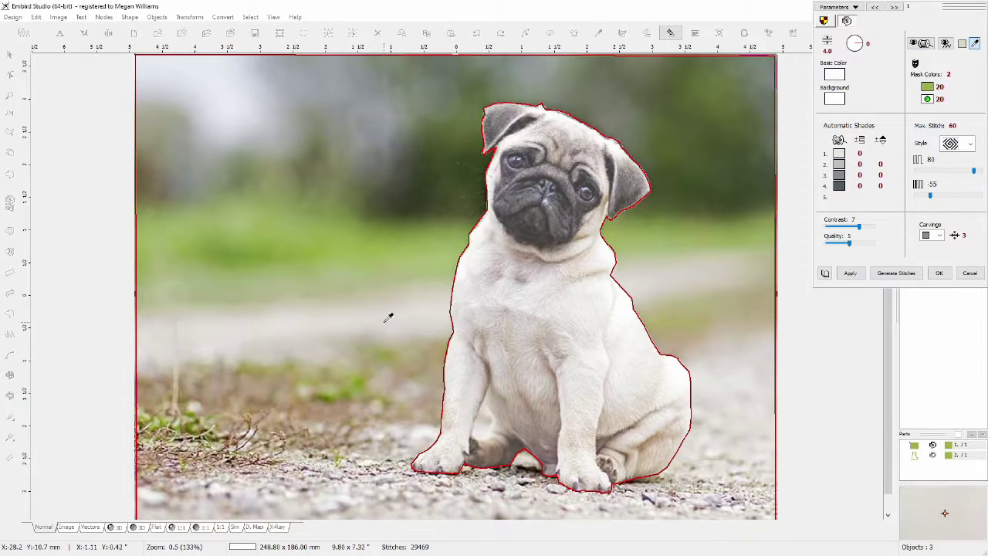
drag(862, 230, 847, 231)
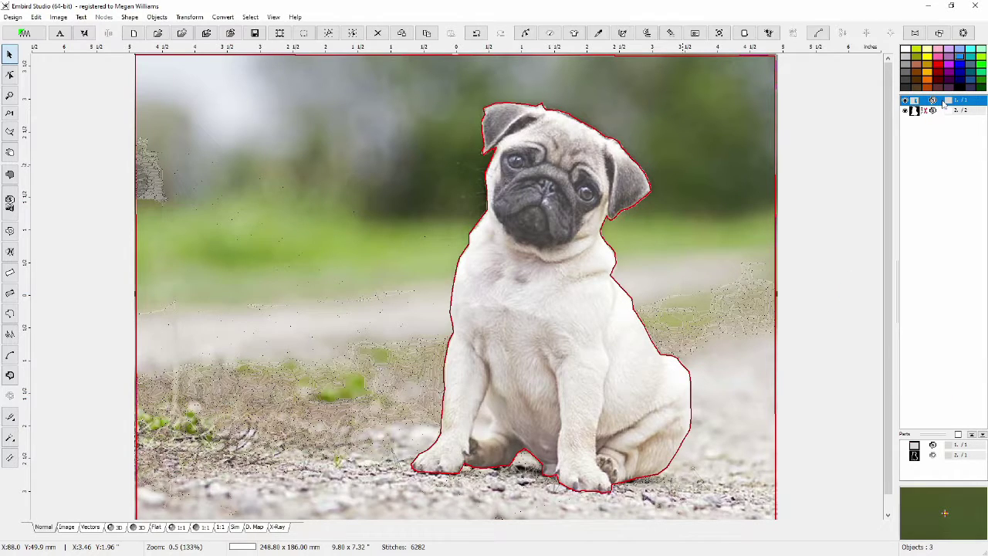
Switch the background object back to its green mask and duplicate the object.
double_click(943, 101)
click(929, 89)
click(939, 273)
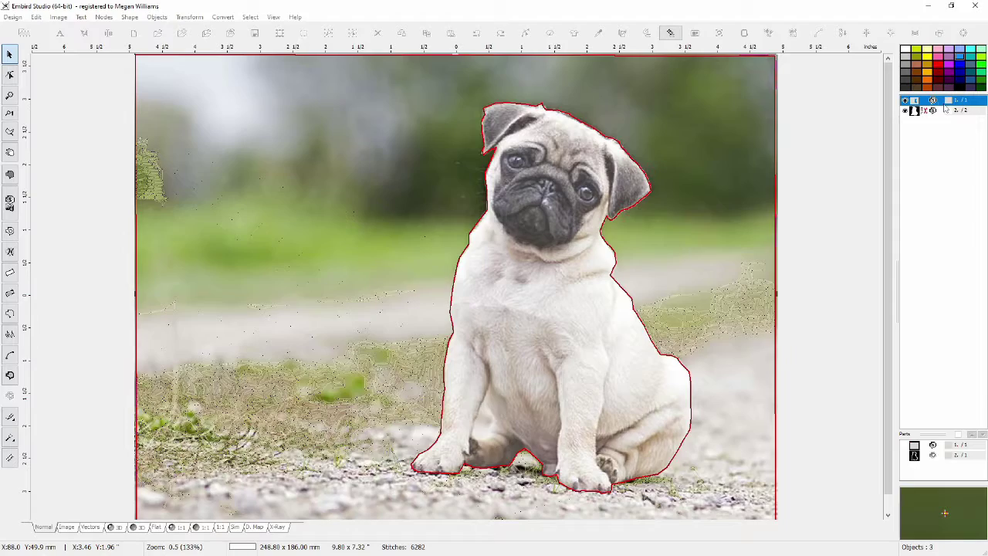
right_click(943, 102)
click(899, 333)
Move the pug object behind the duplicated background in the object order.
click(939, 110)
right_click(940, 113)
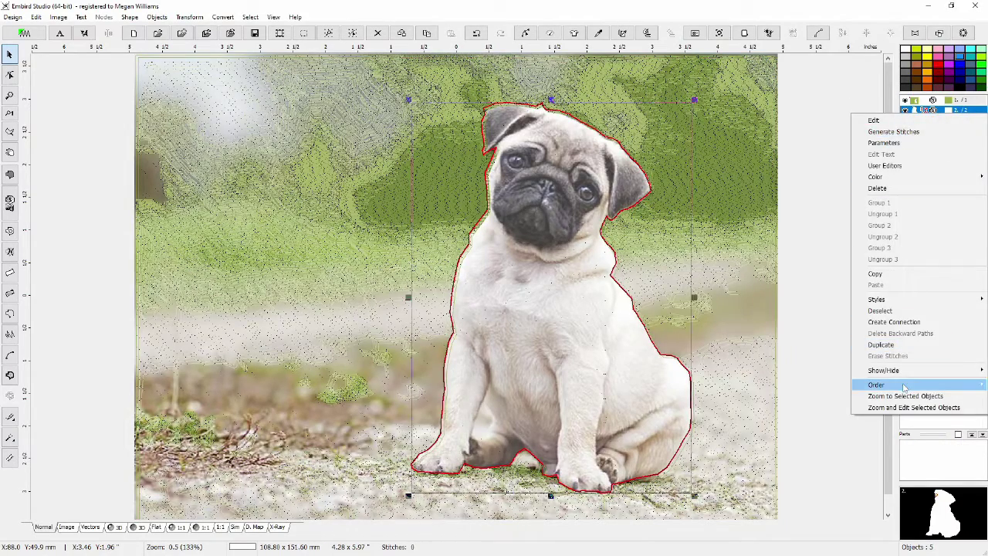
mouse_move(904, 385)
click(817, 407)
Switch the duplicated background object to the gray mask and generate its stitches.
right_click(940, 113)
click(928, 143)
click(939, 273)
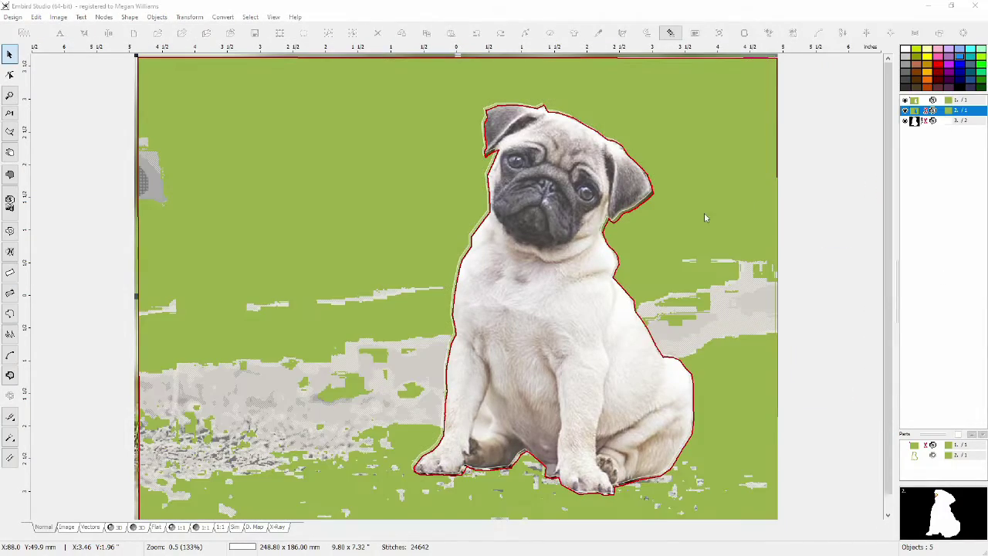
right_click(940, 112)
click(904, 130)
Enable the fifth shade of the green background object and try a basic olive color for it.
click(945, 101)
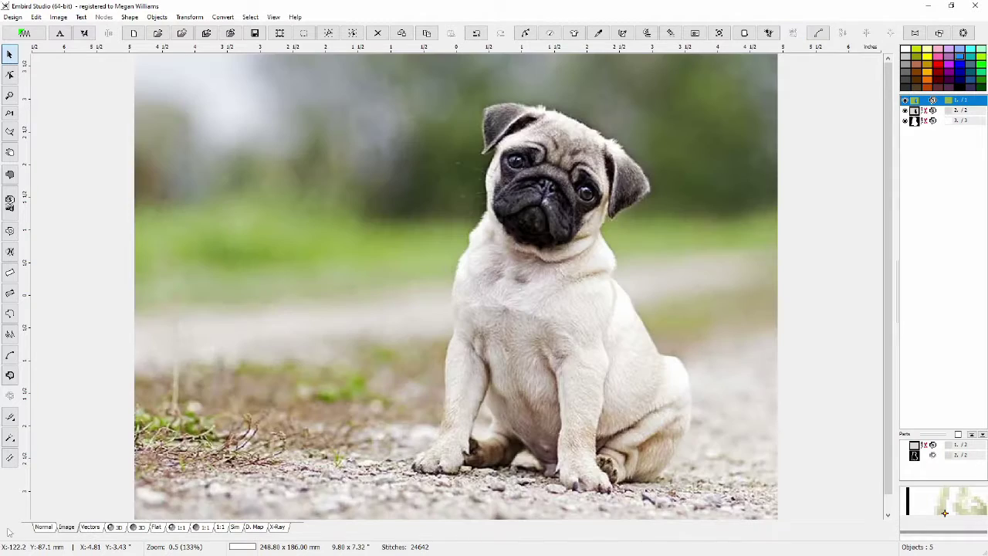
right_click(930, 101)
click(920, 132)
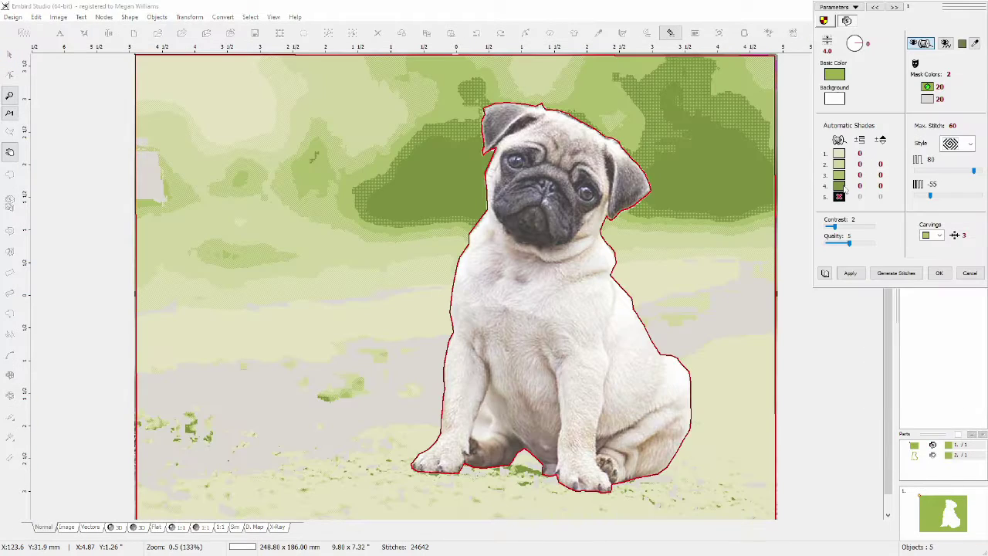
click(838, 198)
click(401, 217)
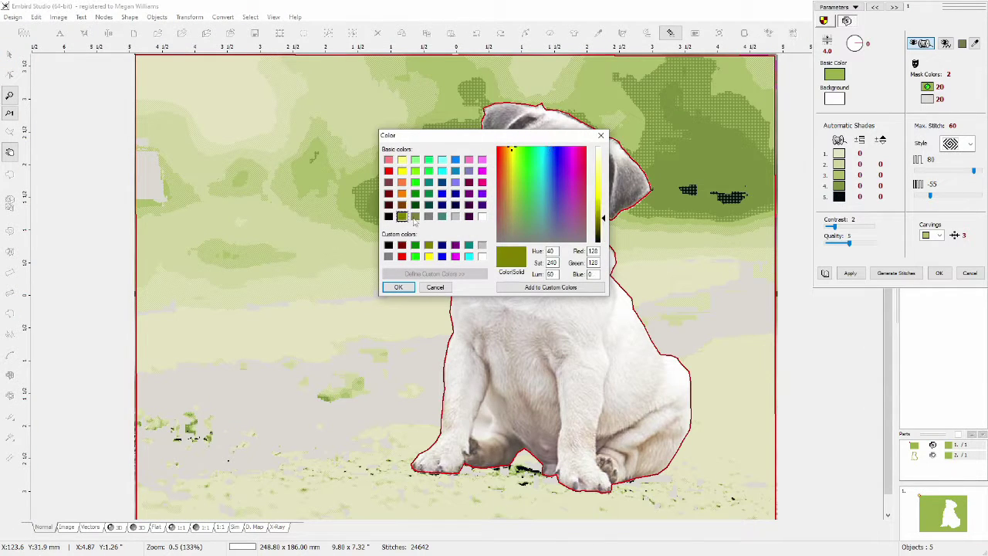
click(435, 287)
Set the fifth shade to a darkened version of the fourth (red 65, green 77, blue 34) and the quality to 3.
click(839, 186)
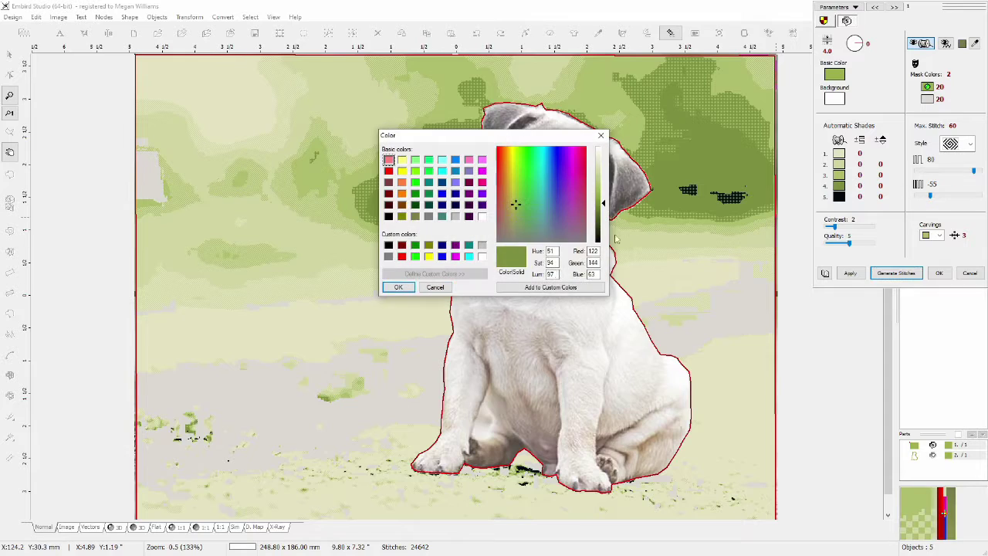
click(550, 287)
click(398, 288)
click(839, 198)
click(389, 245)
drag(603, 205, 604, 224)
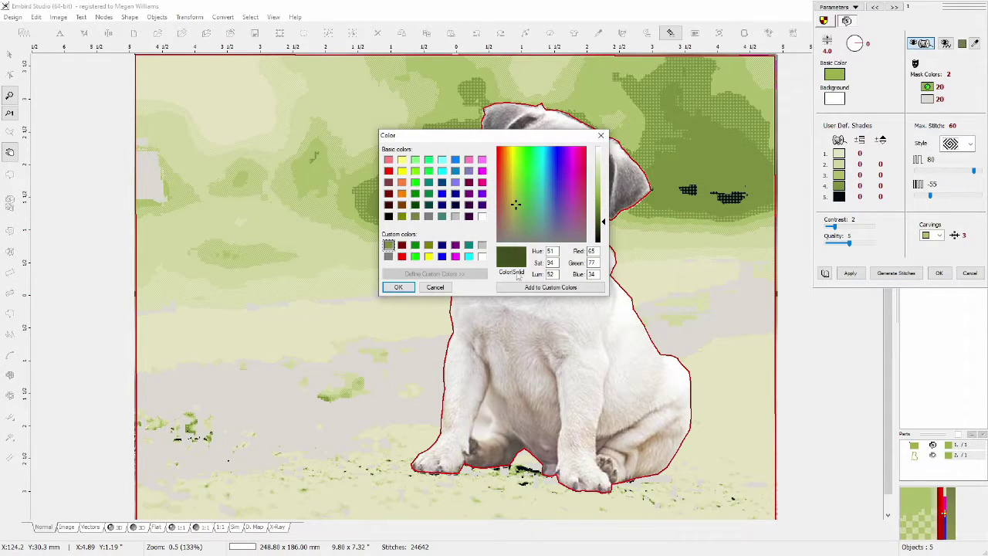
click(398, 286)
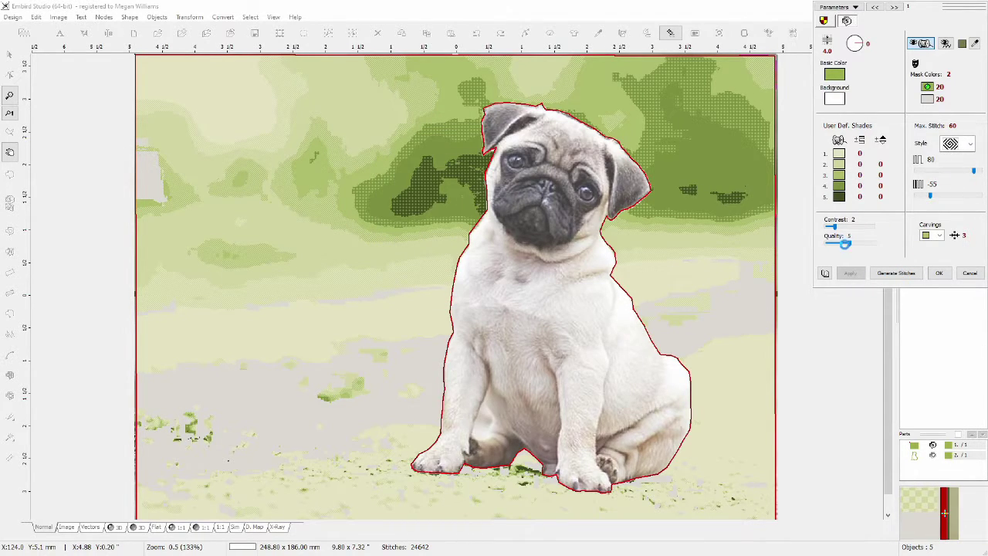
drag(845, 243, 834, 243)
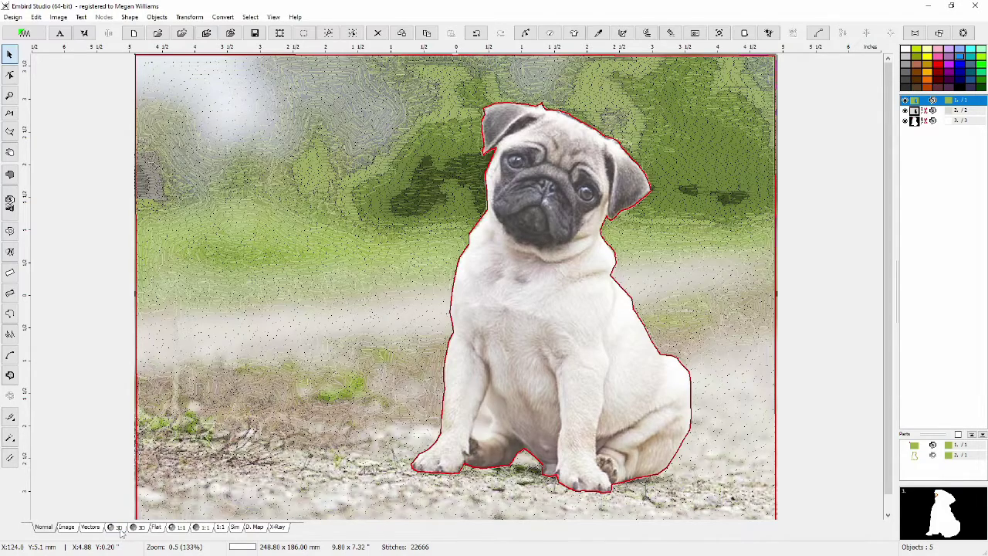
Compare the 3D stitch preview of the background with the original photo.
click(119, 528)
scroll(377, 352, down, 1)
click(68, 528)
click(122, 527)
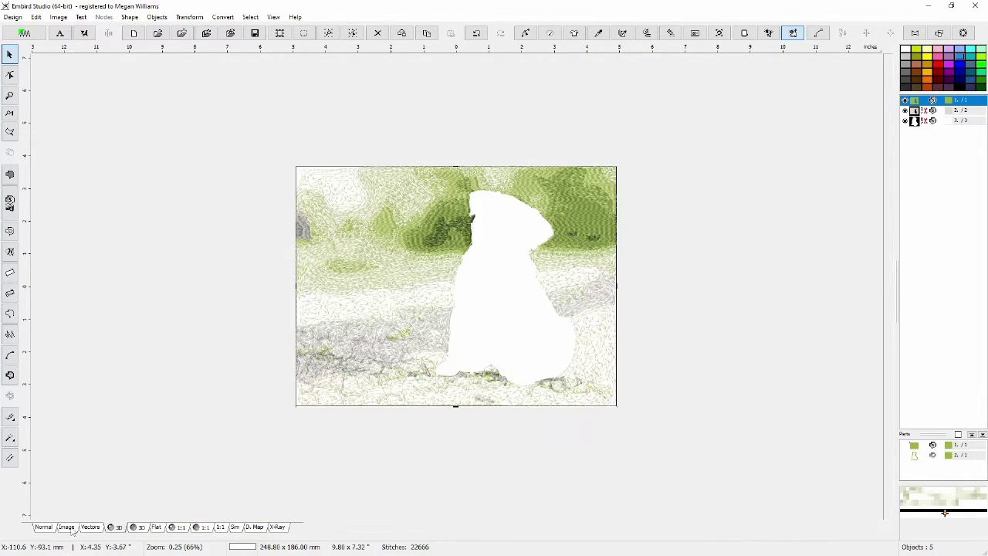
click(70, 528)
click(119, 528)
scroll(456, 301, up, 1)
Set the density adjustments of the third and fourth shades to -3 and -2, and preview the regenerated stitches in 3D.
right_click(941, 105)
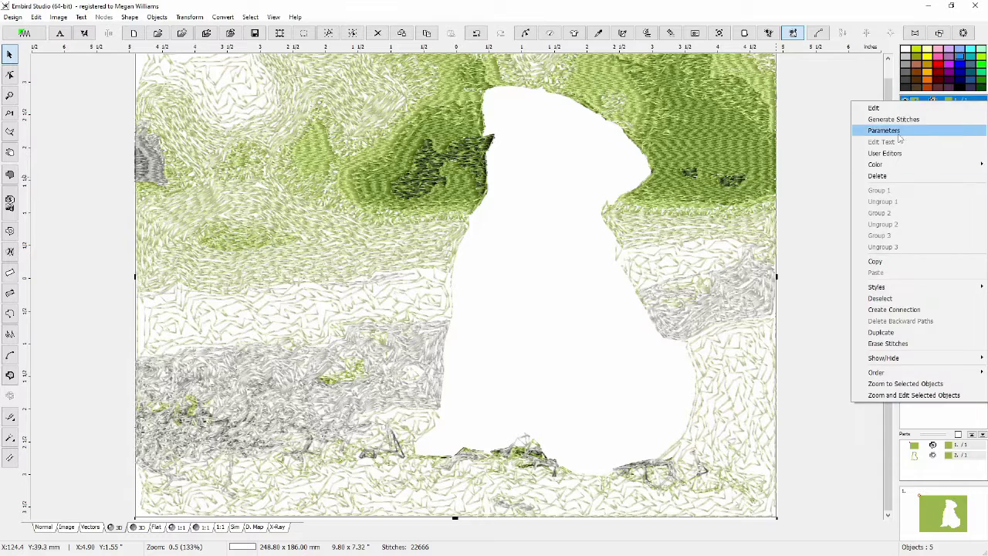
click(876, 130)
click(858, 274)
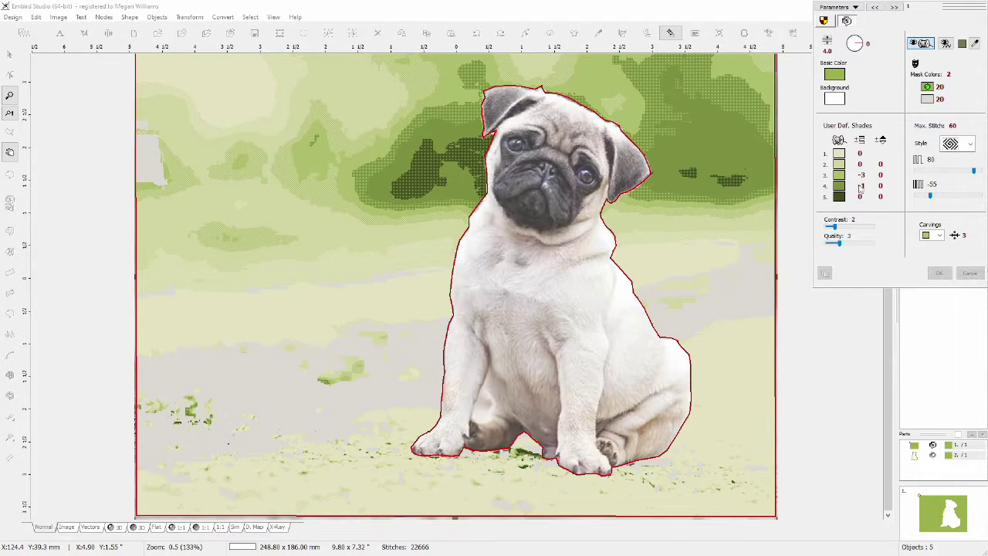
click(893, 274)
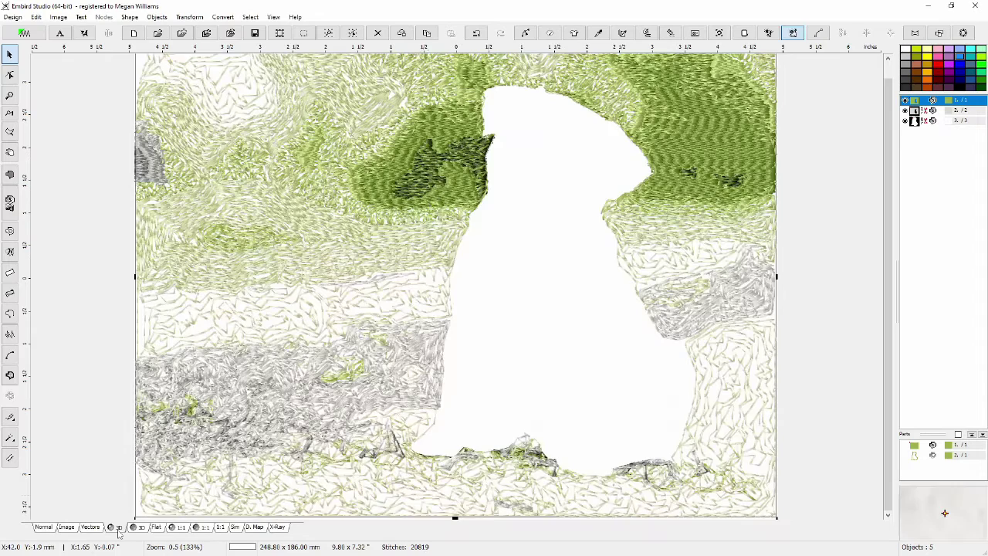
scroll(455, 285, down, 1)
click(44, 527)
click(116, 527)
click(46, 528)
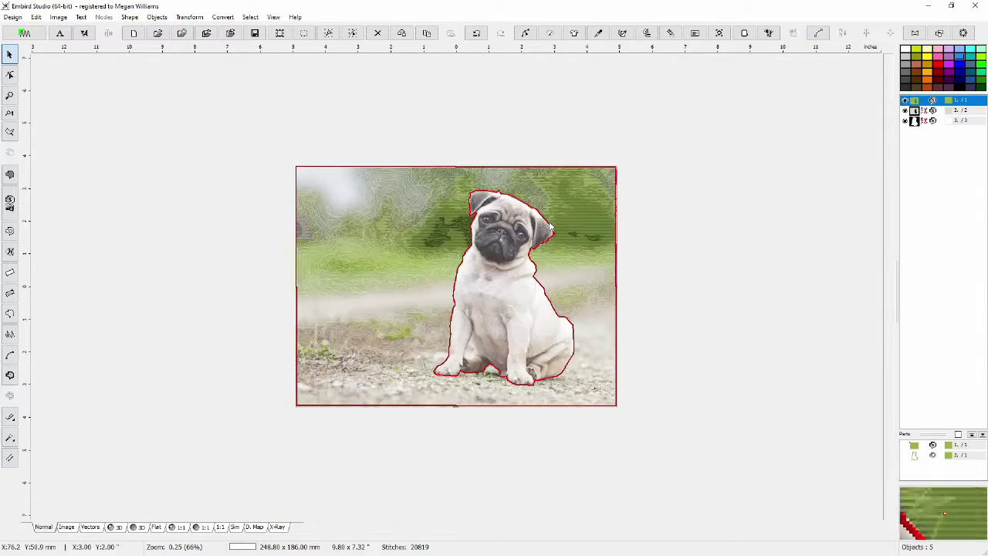
Lower the density adjustments of the green background's third and fourth shades to -16 each.
right_click(915, 101)
click(916, 132)
click(862, 176)
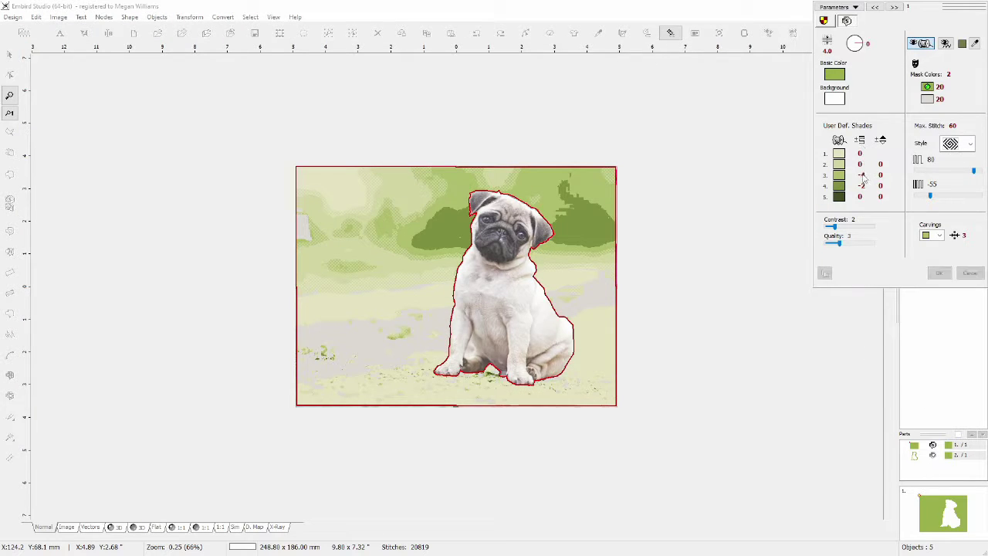
scroll(862, 176, down, 12)
scroll(863, 186, down, 14)
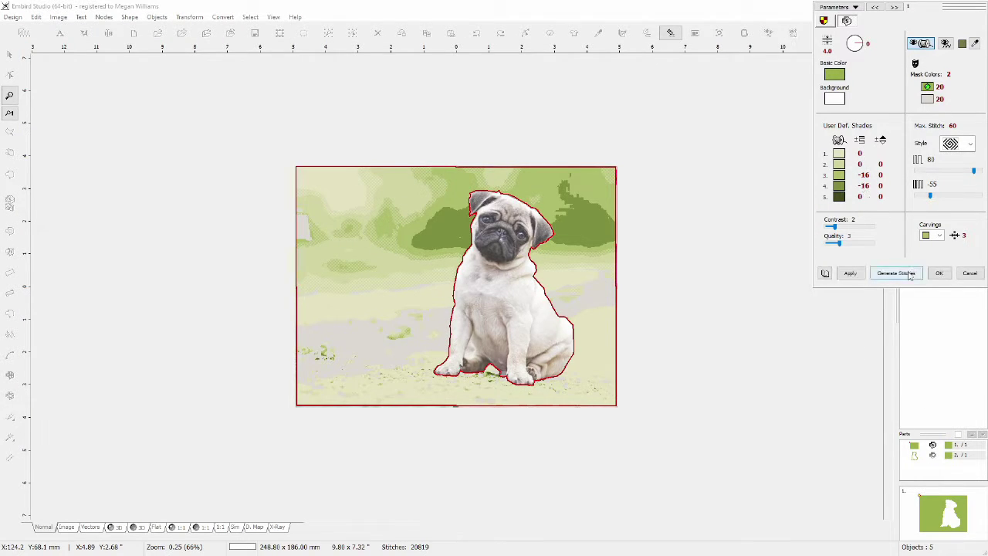
Lower the green background's second stitch-density setting to -86, regenerate its stitches and preview them in 3D.
click(957, 144)
click(941, 174)
drag(929, 196, 927, 197)
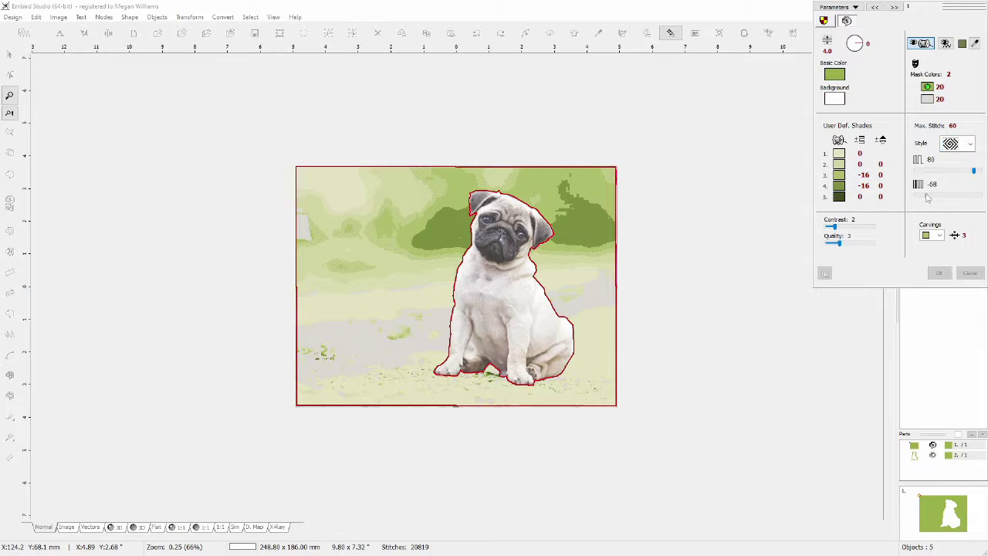
click(895, 272)
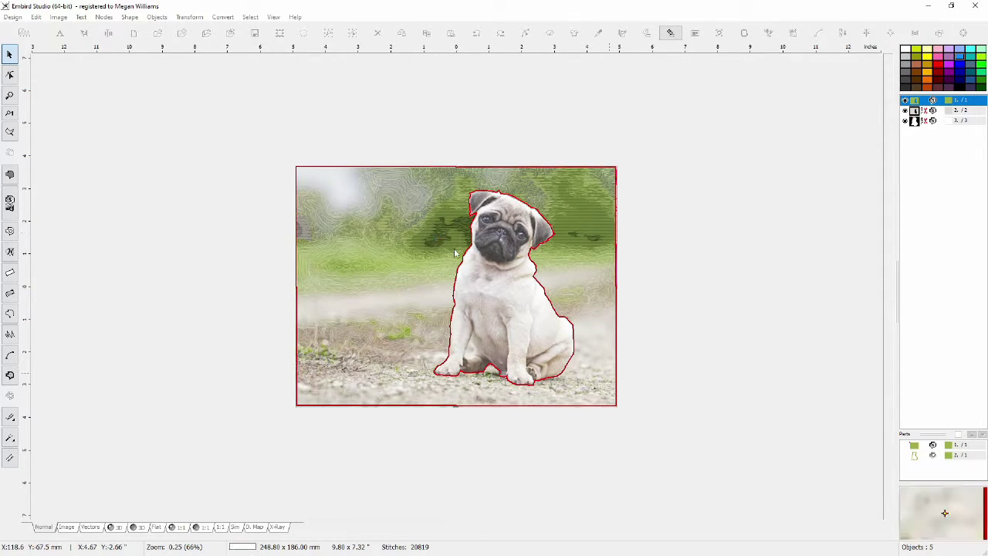
scroll(446, 230, up, 1)
click(117, 527)
scroll(571, 183, down, 1)
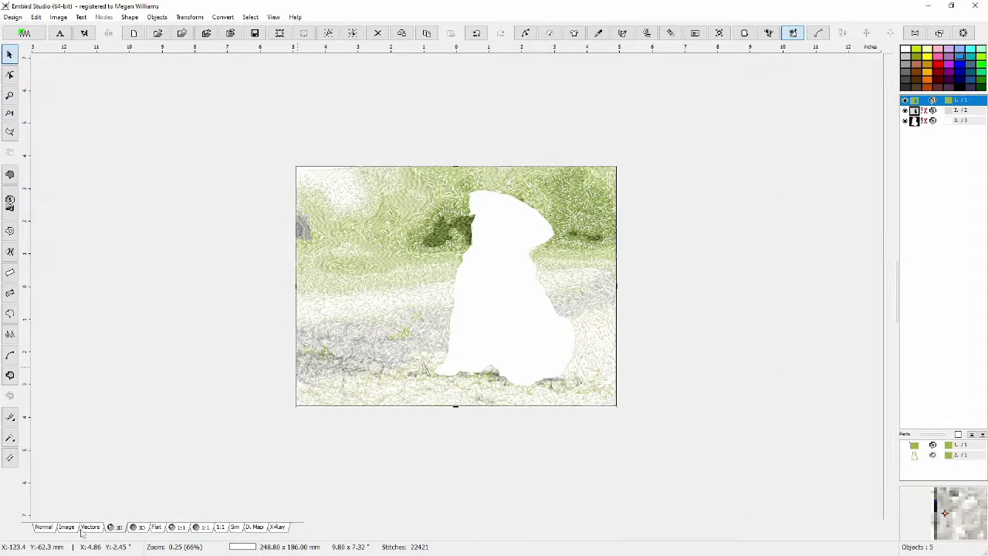
Set the density adjustment of the green background's fifth shade to -13 and regenerate the stitches.
scroll(571, 183, up, 1)
right_click(940, 100)
click(907, 132)
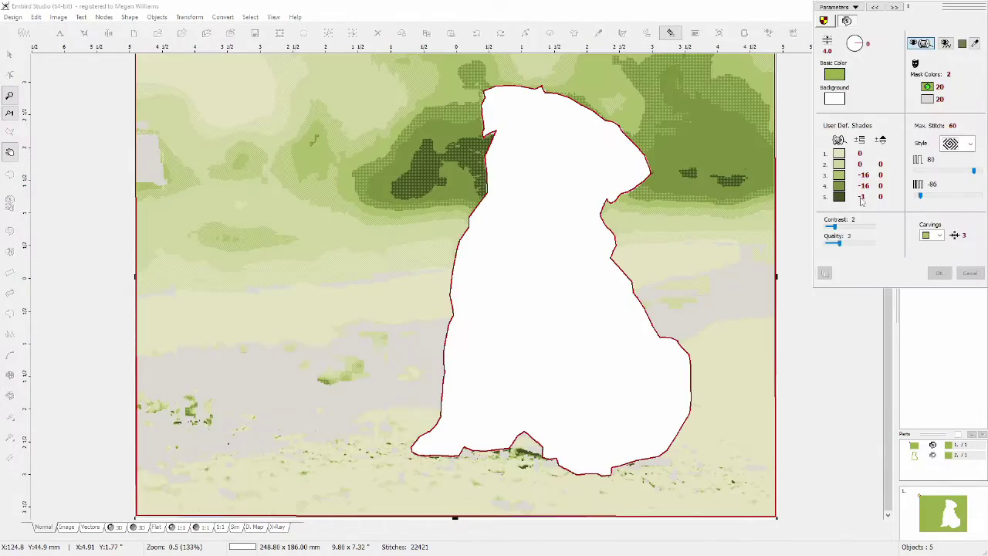
click(895, 274)
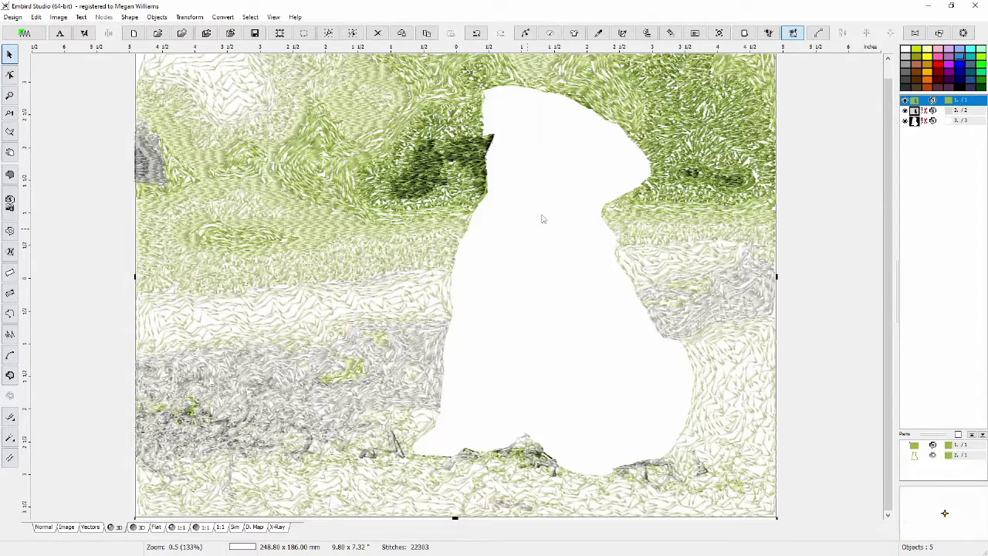
Compare the green and gray background stitches in the 3D preview with the original photo.
scroll(542, 220, down, 1)
click(64, 529)
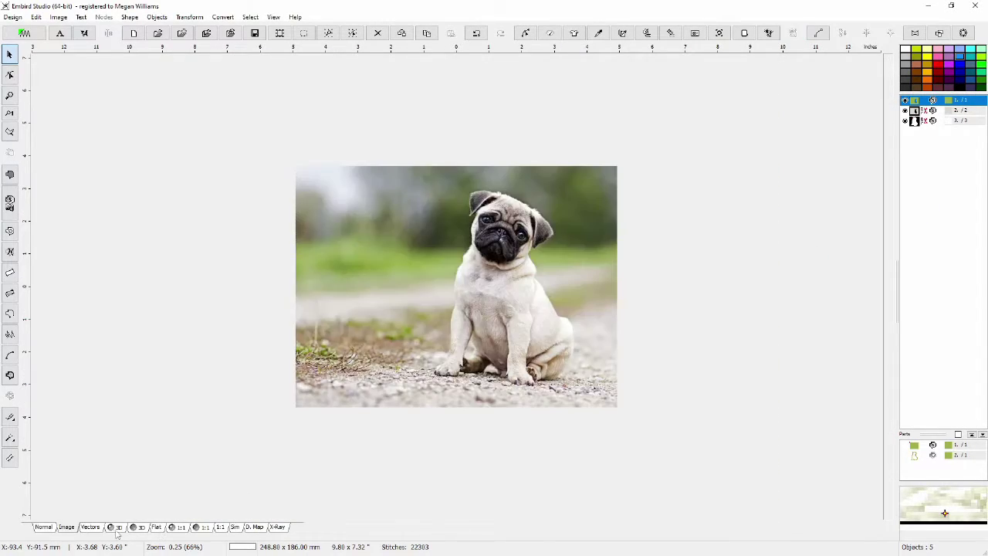
click(115, 530)
click(67, 529)
click(117, 530)
click(68, 529)
scroll(494, 308, up, 1)
Set the pug object's basic color to a brown sampled from the pug's belly in the photo and generate its stitches.
click(942, 111)
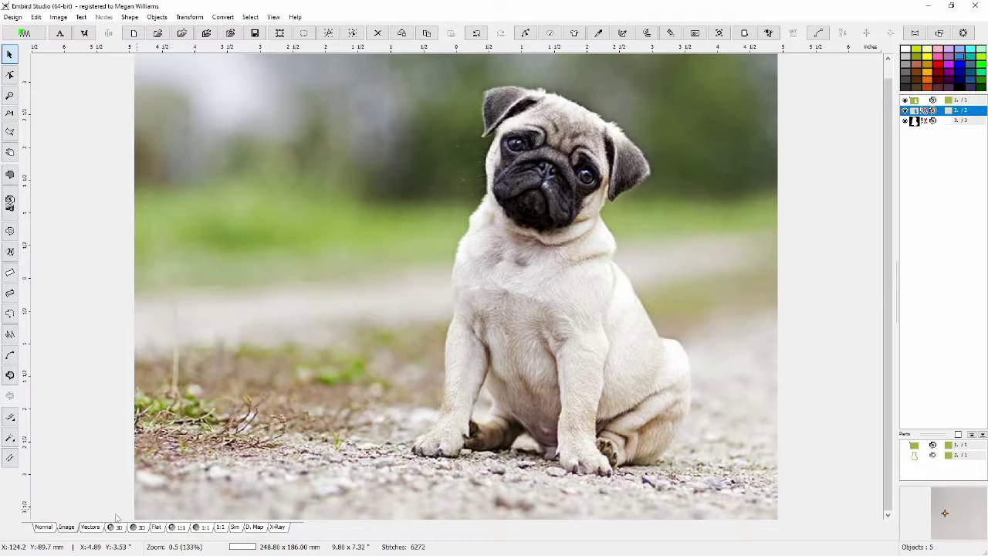
click(936, 121)
right_click(939, 122)
click(887, 150)
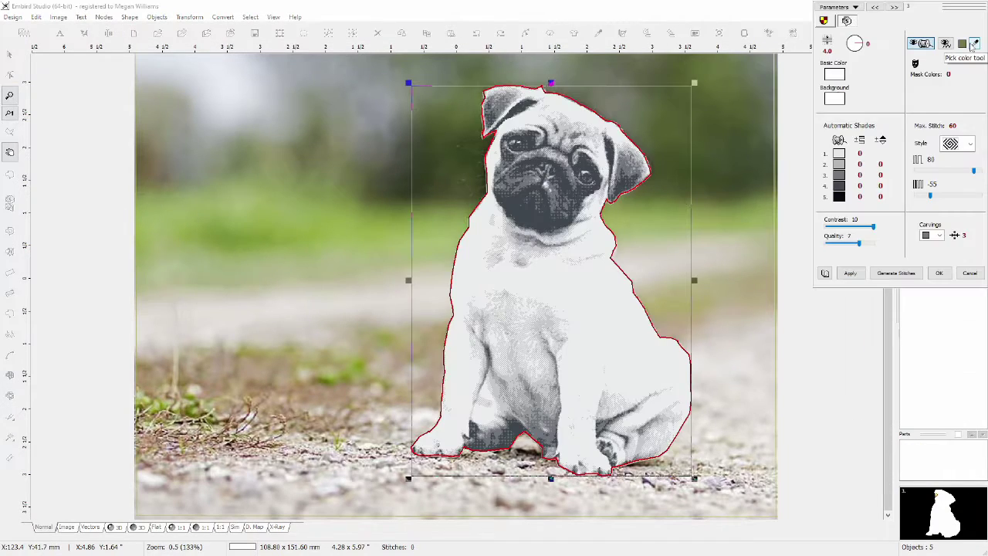
right_click(553, 388)
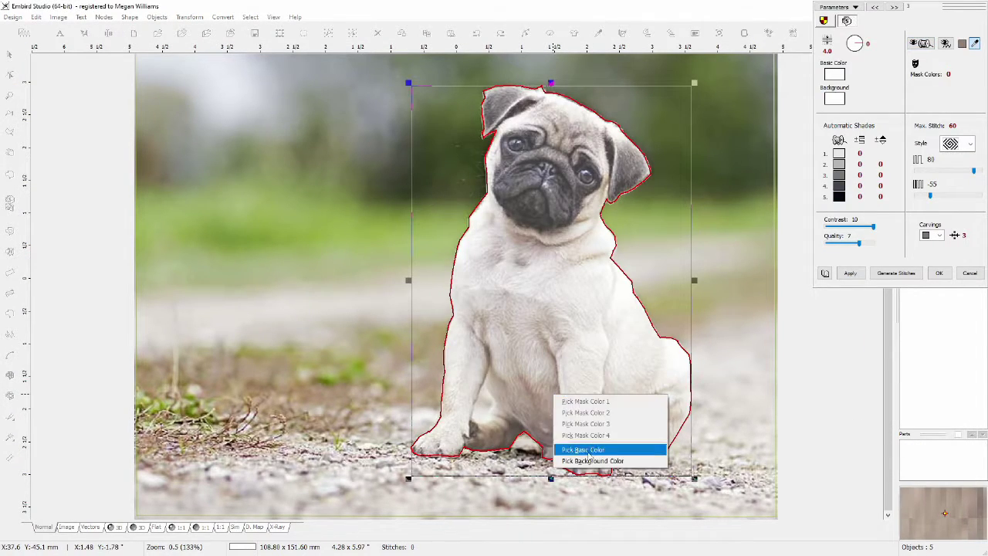
click(606, 456)
click(850, 274)
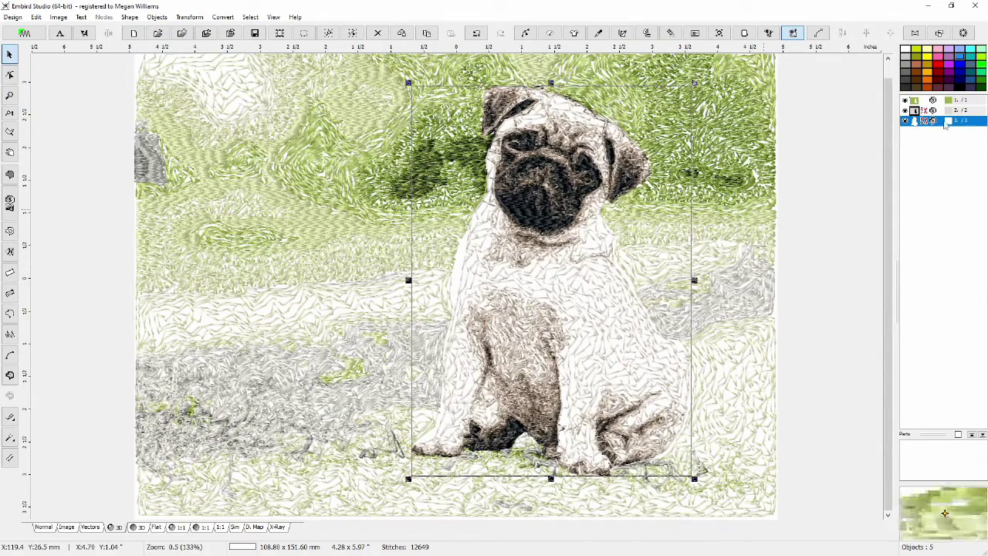
Set the pug's first shade adjustment to 2, raise its first stitch-density setting, and preview the regenerated stitches in 3D.
right_click(941, 124)
click(880, 148)
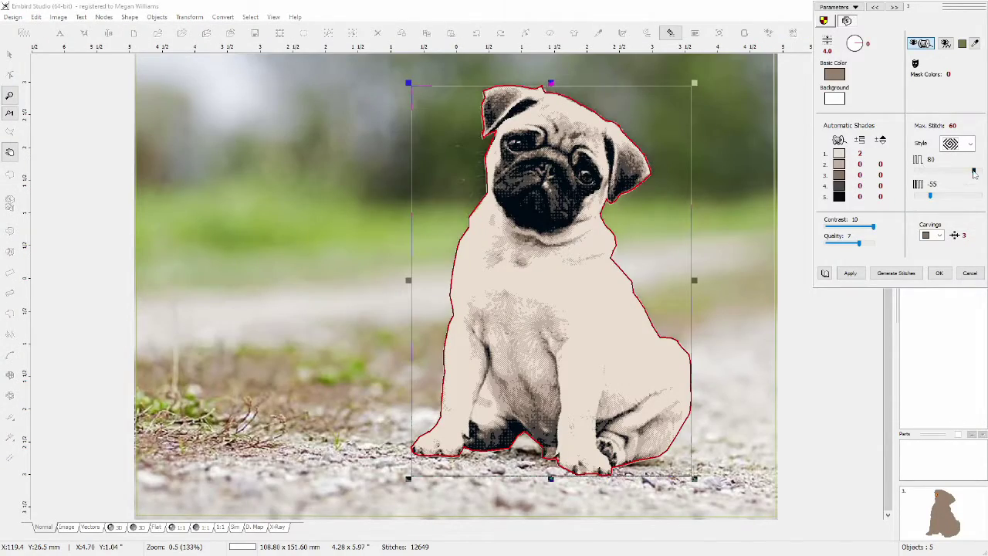
drag(974, 171, 979, 171)
click(897, 272)
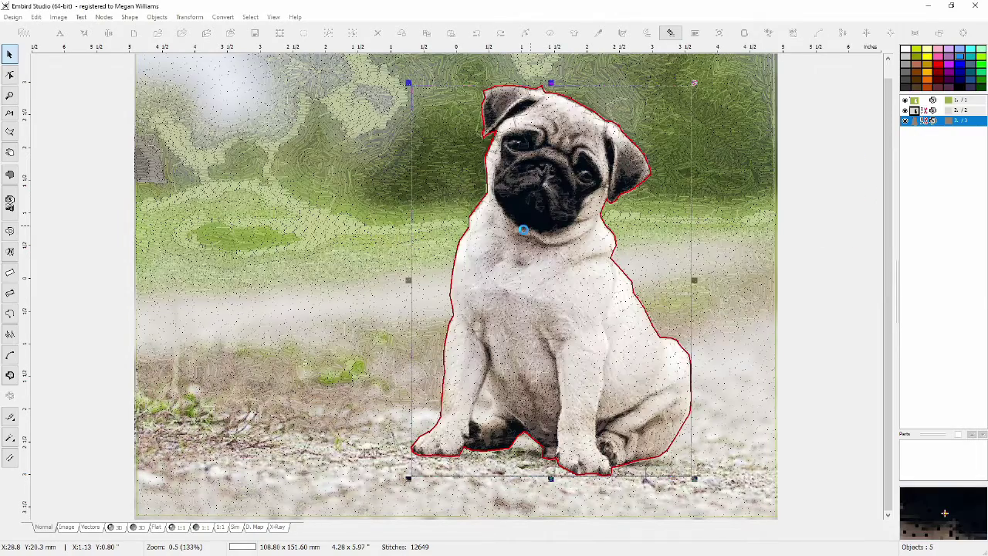
click(116, 527)
scroll(563, 292, down, 1)
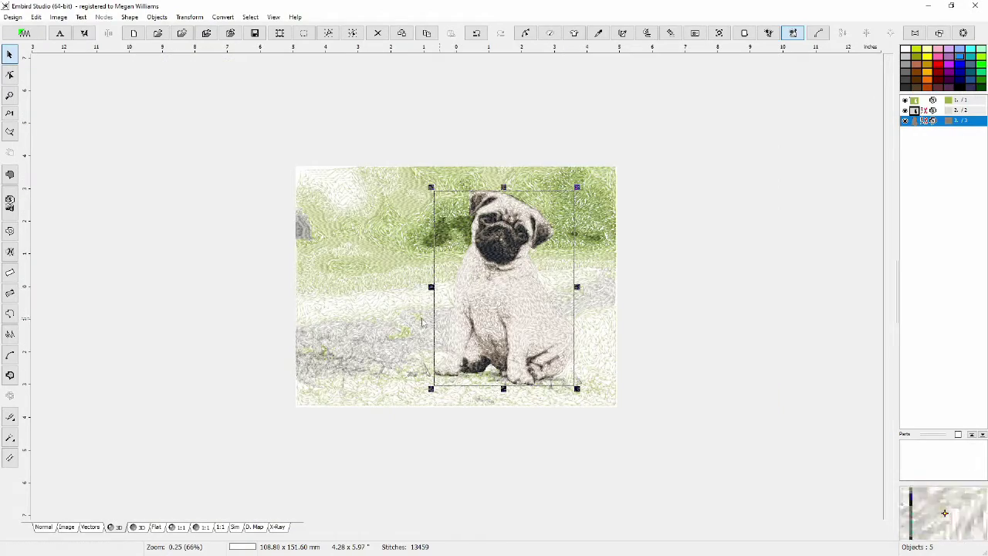
scroll(468, 275, up, 1)
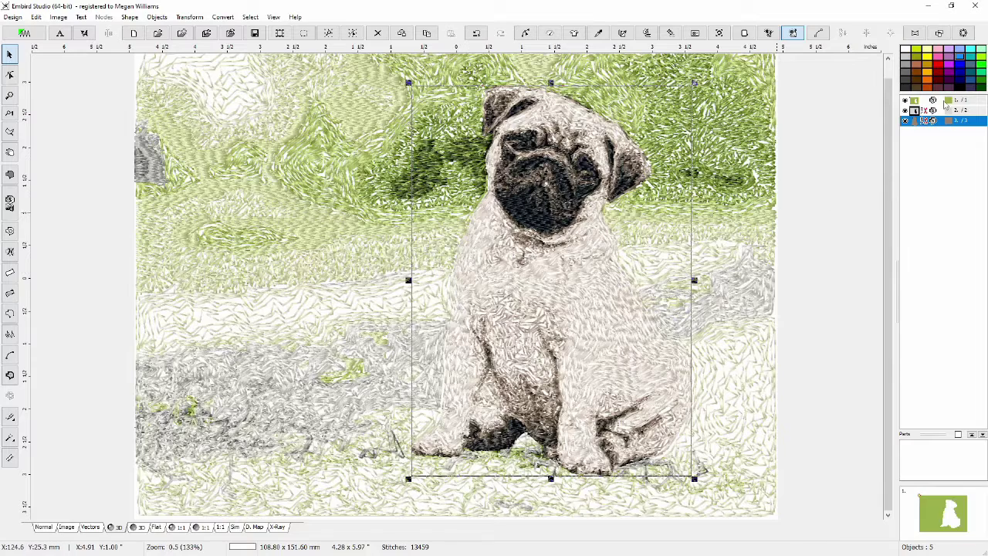
Disable the green background's first shade, regenerate its stitches and compare the 3D preview with the original photo.
click(943, 103)
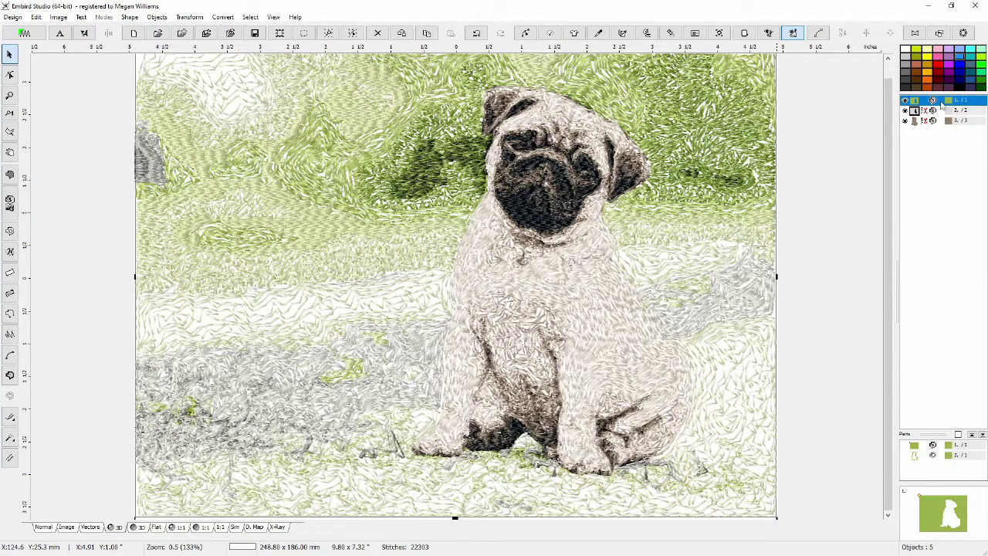
right_click(941, 106)
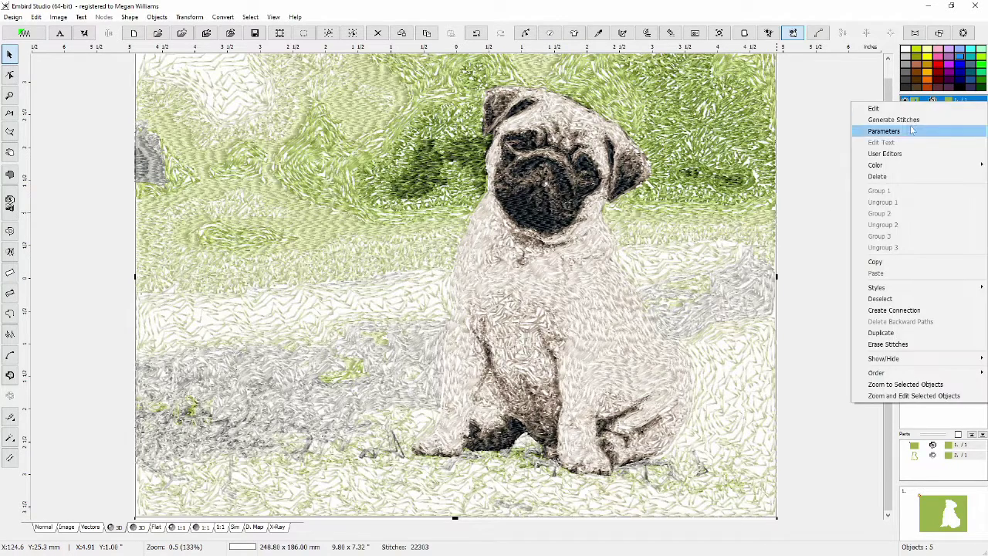
click(868, 131)
click(840, 154)
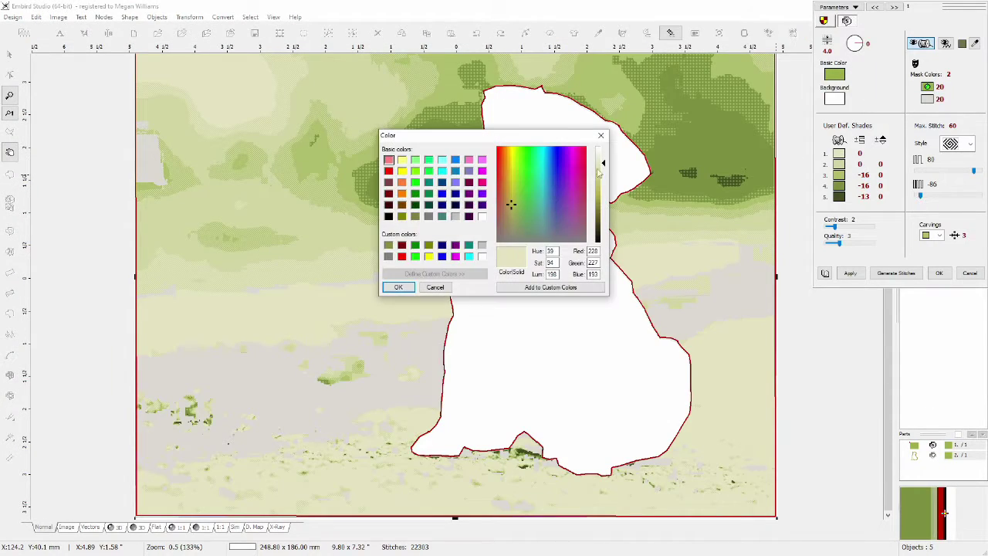
click(601, 135)
right_click(839, 153)
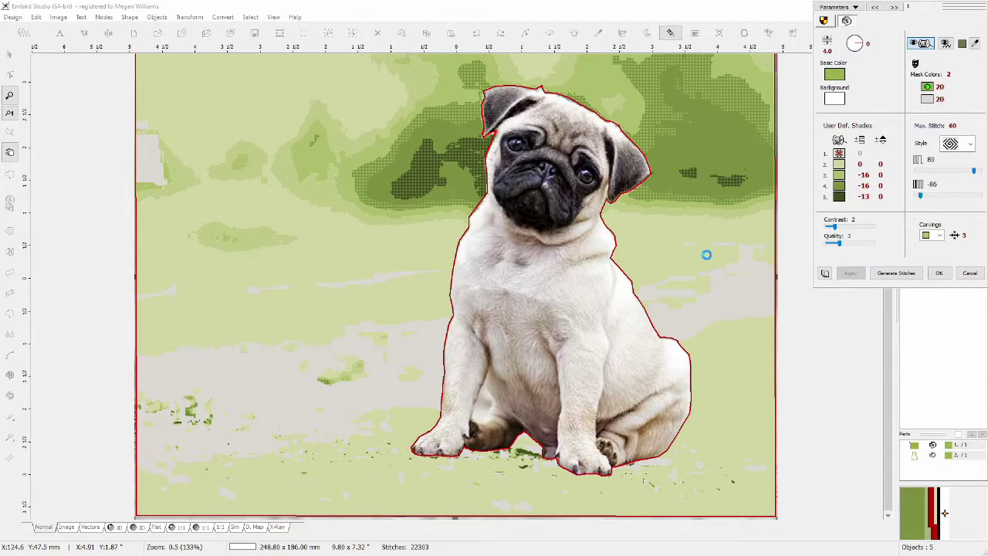
click(900, 274)
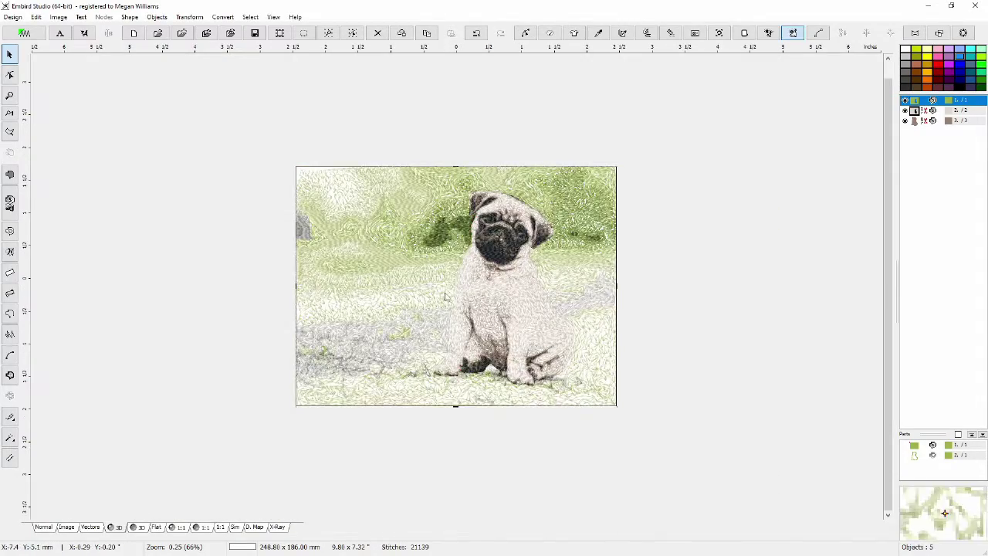
scroll(446, 295, up, 1)
click(67, 527)
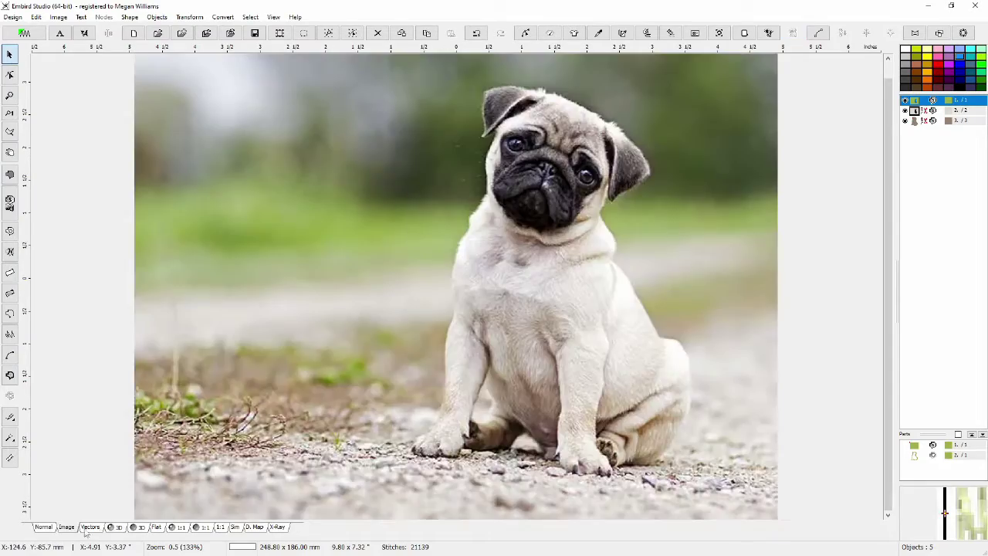
click(116, 527)
Resample the gray background layer's gray mask color from the ground, add a third mask color in the dirt's brown, and generate stitches.
click(941, 110)
double_click(940, 110)
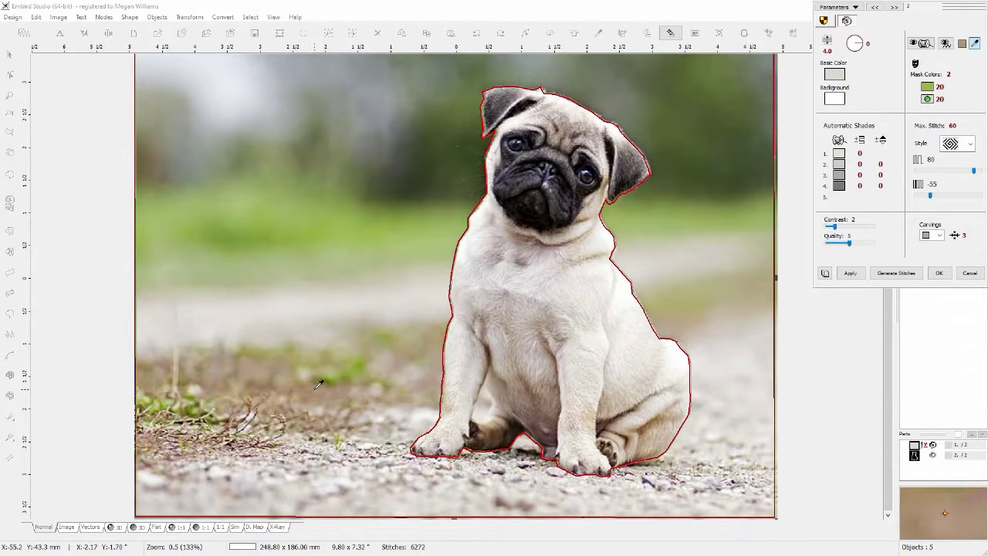
right_click(327, 453)
click(346, 473)
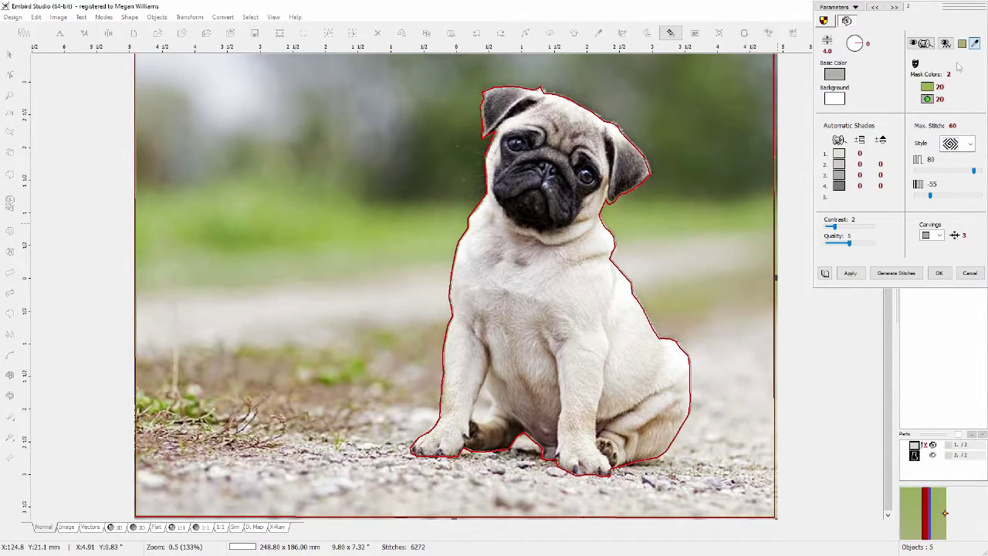
click(956, 86)
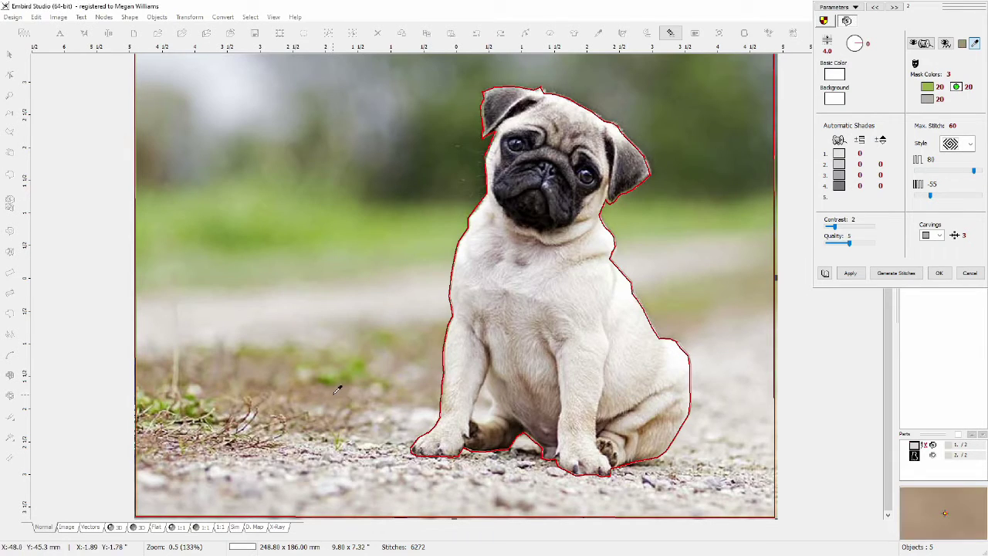
click(956, 87)
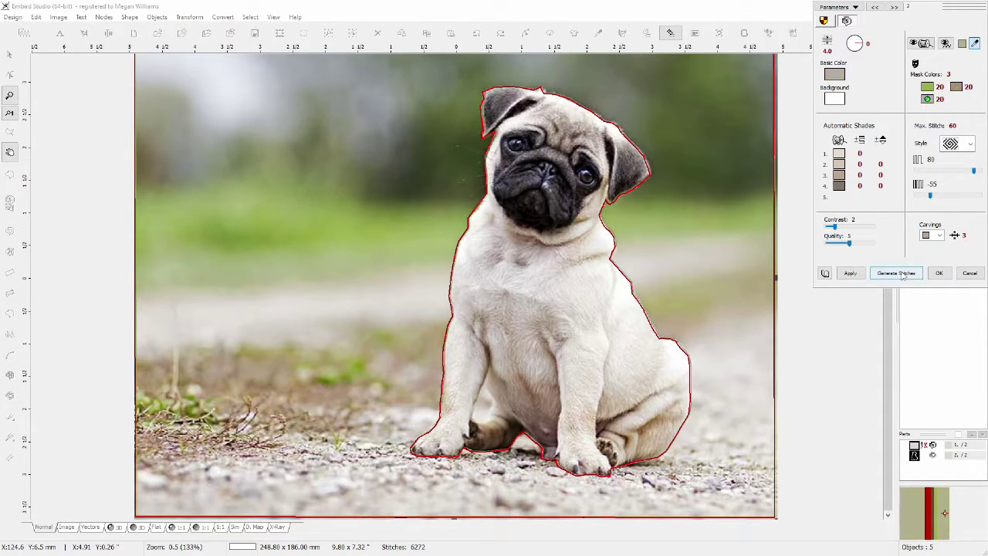
click(895, 272)
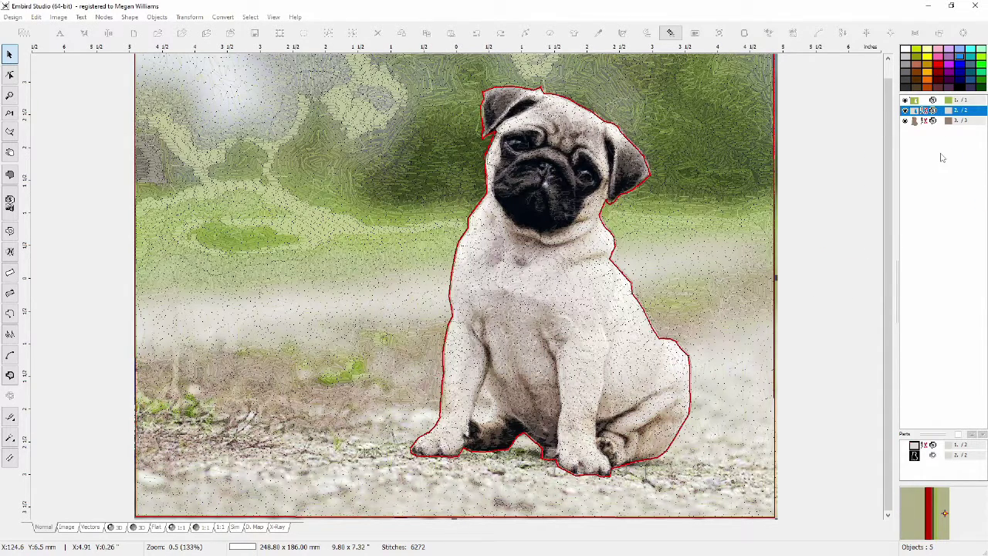
Duplicate the gray background layer and move the pug object to the front of the stitching order.
right_click(939, 110)
click(895, 341)
click(939, 120)
right_click(939, 121)
mouse_move(876, 393)
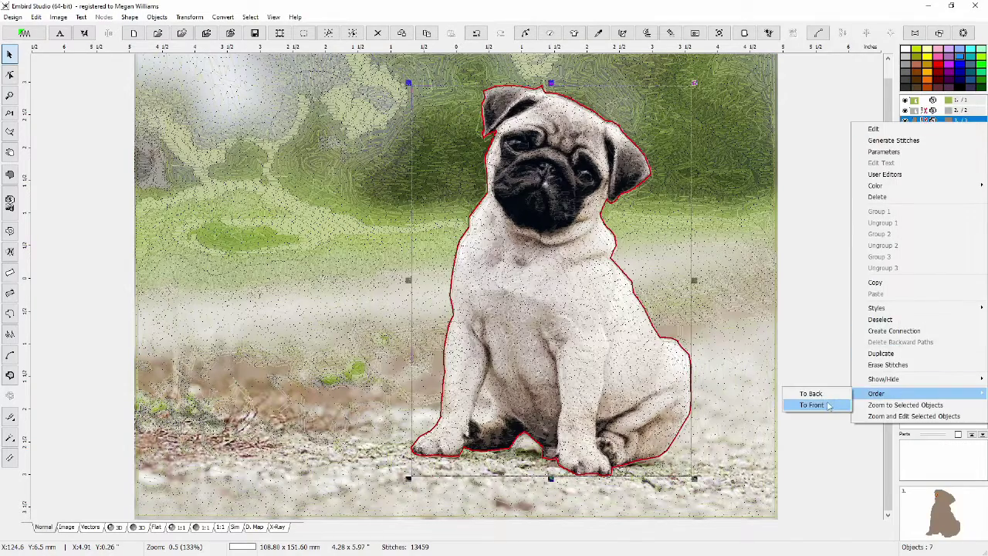
click(828, 405)
Make the brown mask color active on the duplicated background layer, generate its stitches and preview them in 3D.
click(939, 120)
right_click(939, 120)
click(884, 151)
click(895, 273)
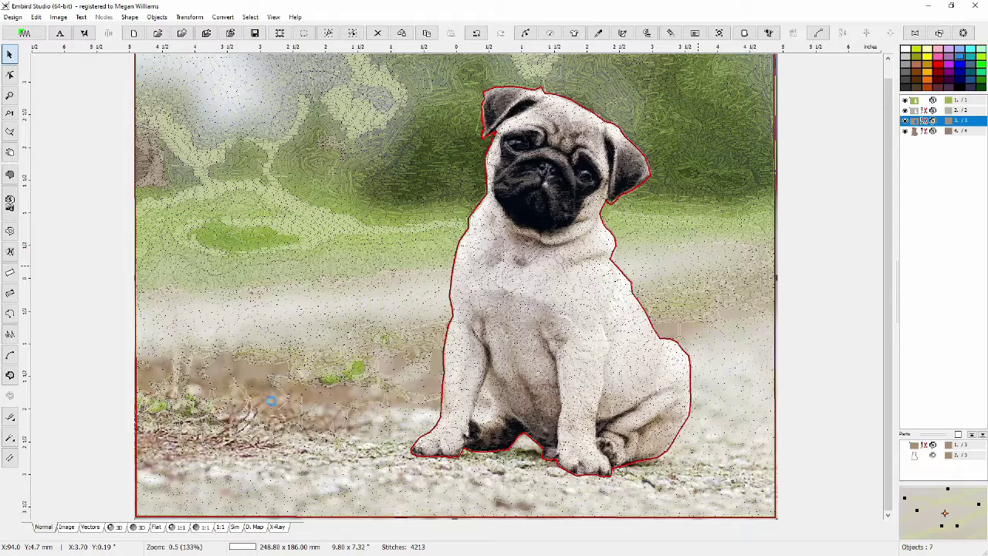
click(117, 527)
scroll(431, 290, down, 1)
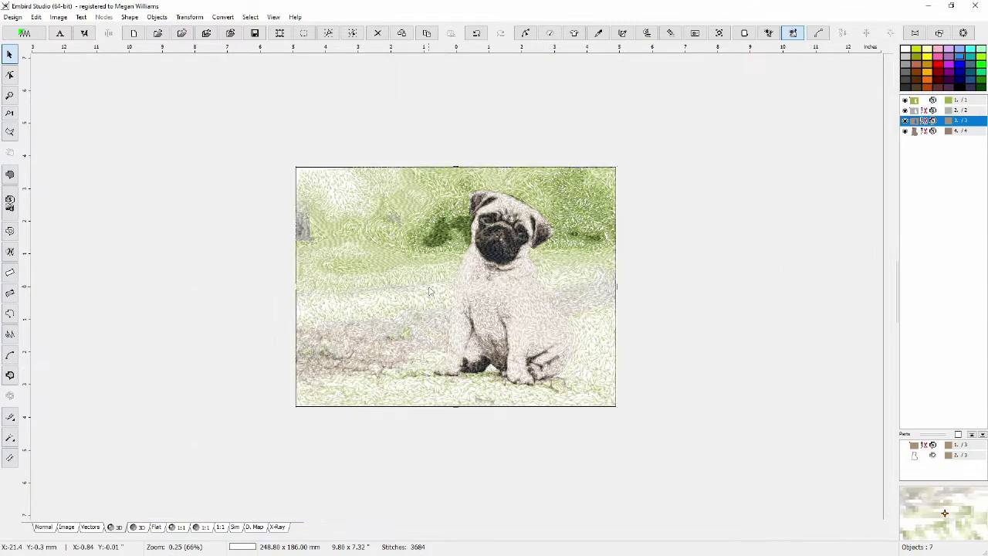
Compare the full stitch preview, including the brown dirt layer, with the original photo at different magnifications.
click(68, 527)
click(119, 527)
click(67, 527)
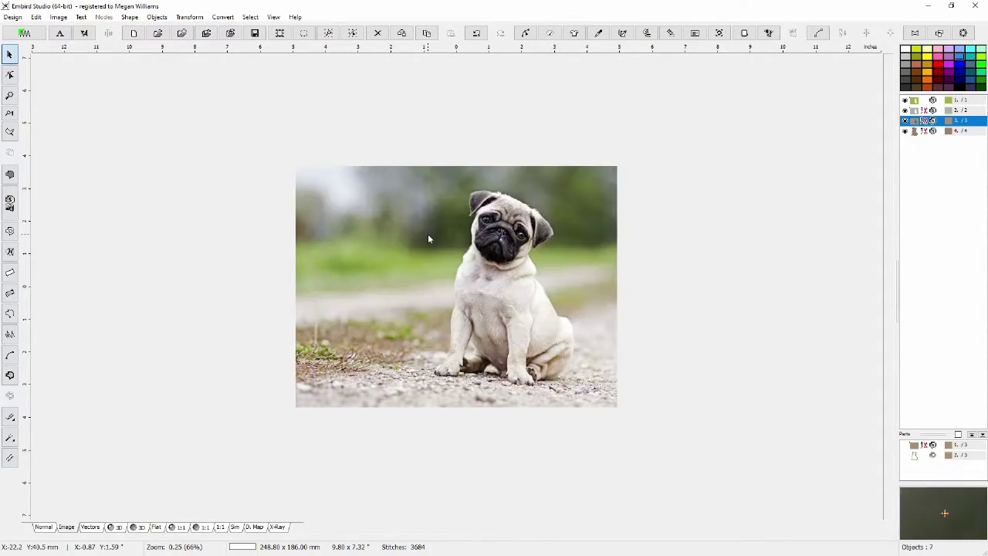
key(i)
key(plus)
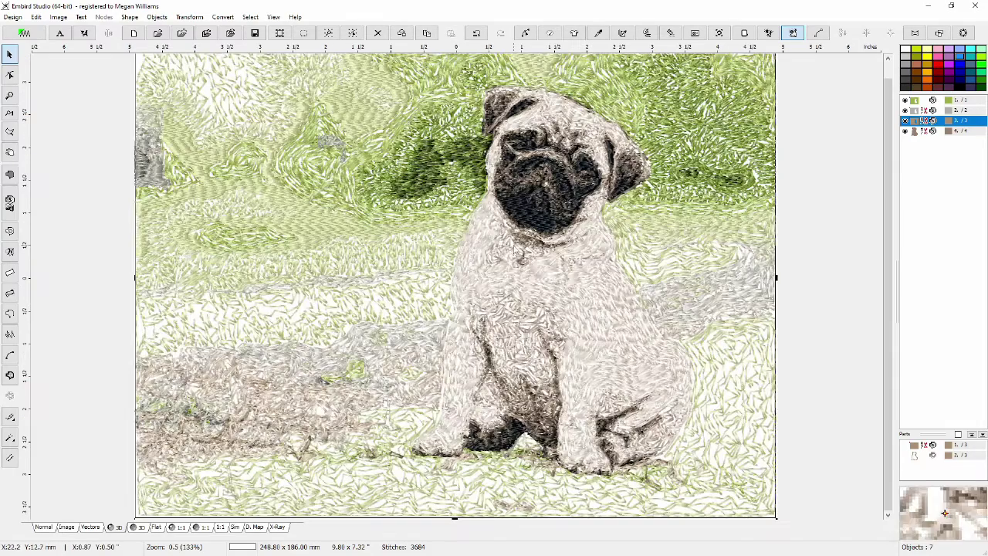
key(minus)
key(i)
key(i)
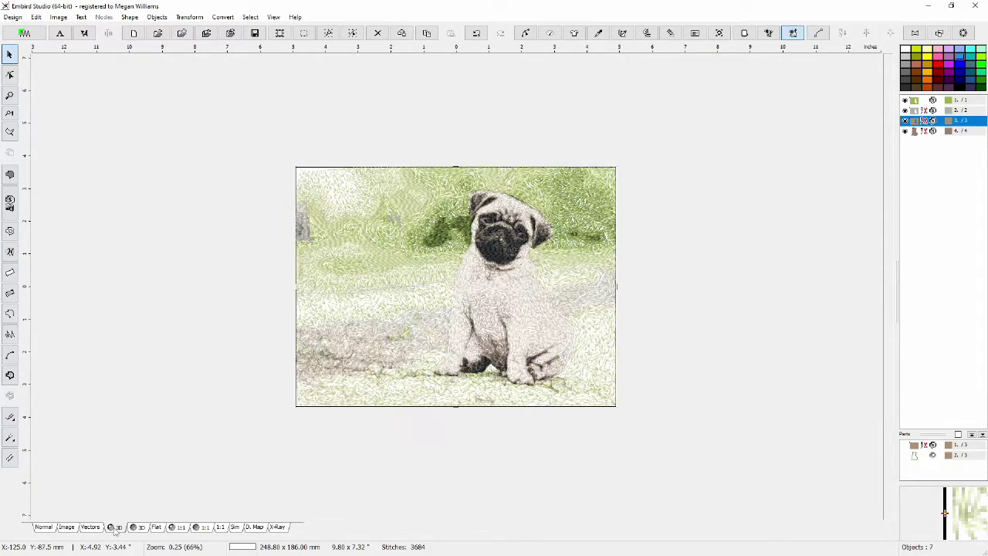
Reapply the green background layer's parameters and inspect its regenerated stitches in the 3D preview.
key(plus)
right_click(939, 104)
click(883, 131)
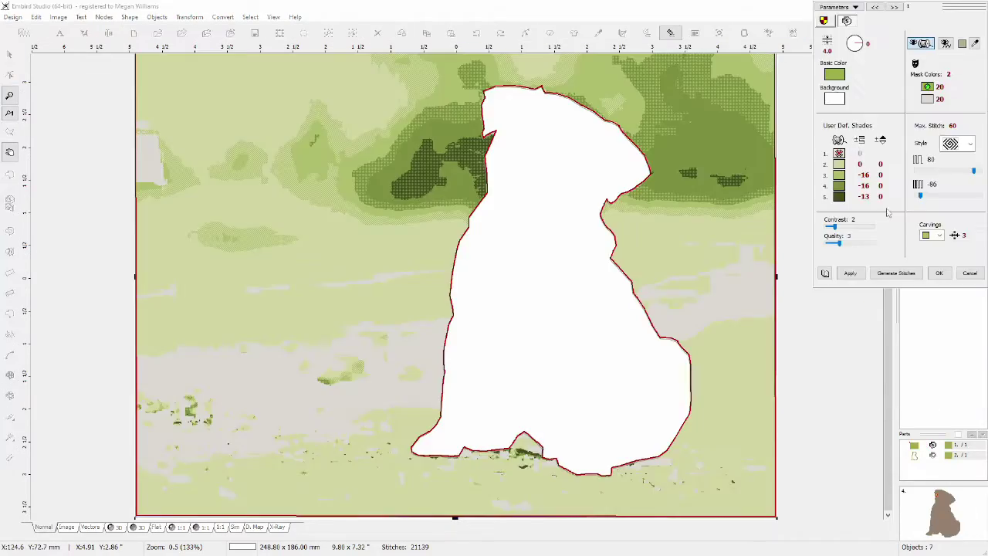
click(938, 274)
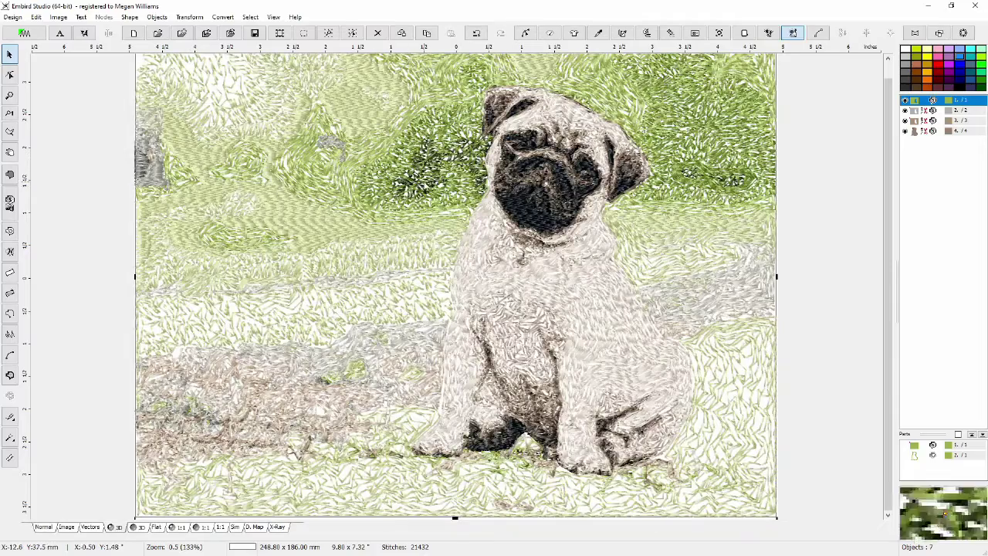
scroll(397, 186, down, 1)
scroll(397, 186, up, 1)
Choose a stitch style for the pug object and regenerate its stitches.
right_click(915, 132)
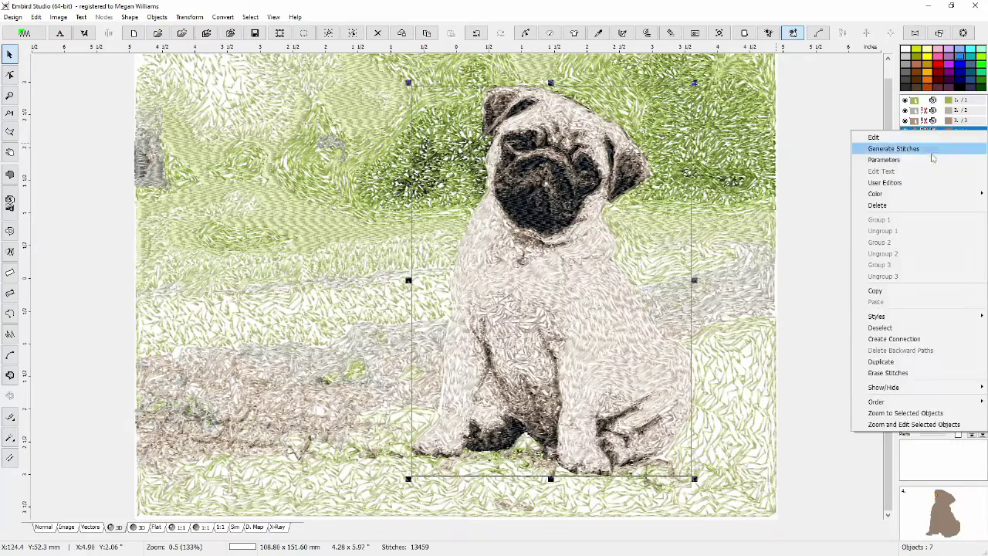
click(930, 159)
click(970, 145)
click(954, 172)
click(895, 273)
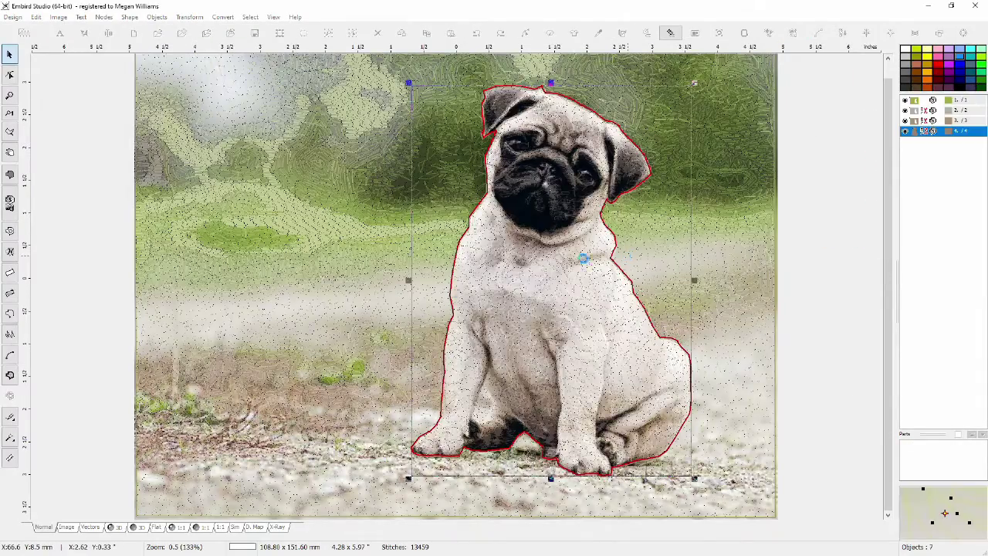
Run the stitch-out simulation of the complete pug and background design at speed 500.
scroll(353, 262, down, 1)
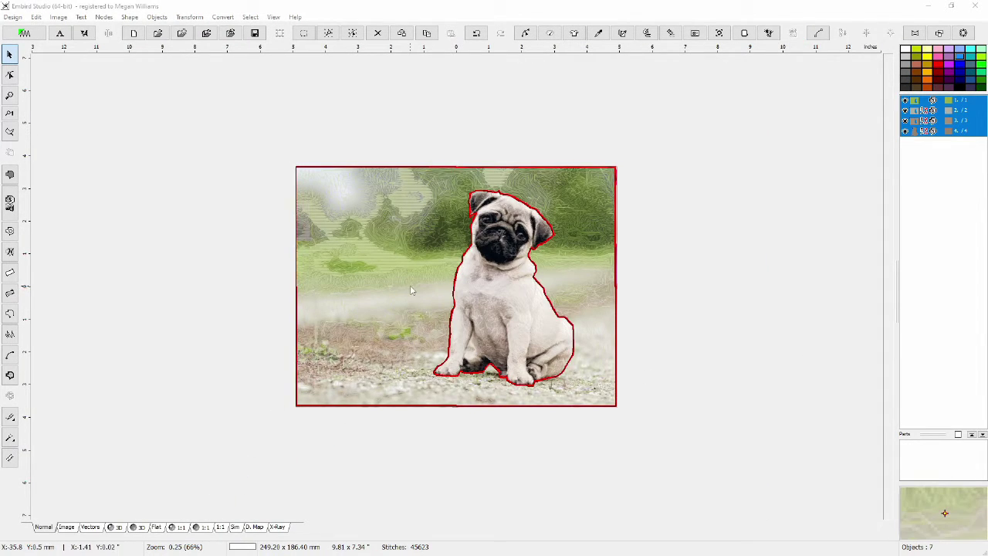
scroll(411, 287, up, 1)
scroll(456, 291, up, 1)
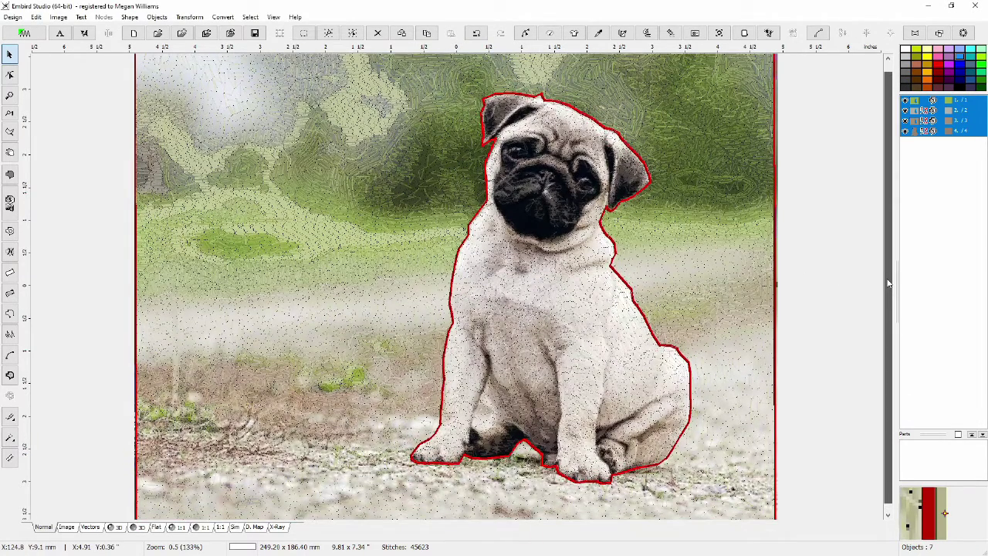
click(235, 526)
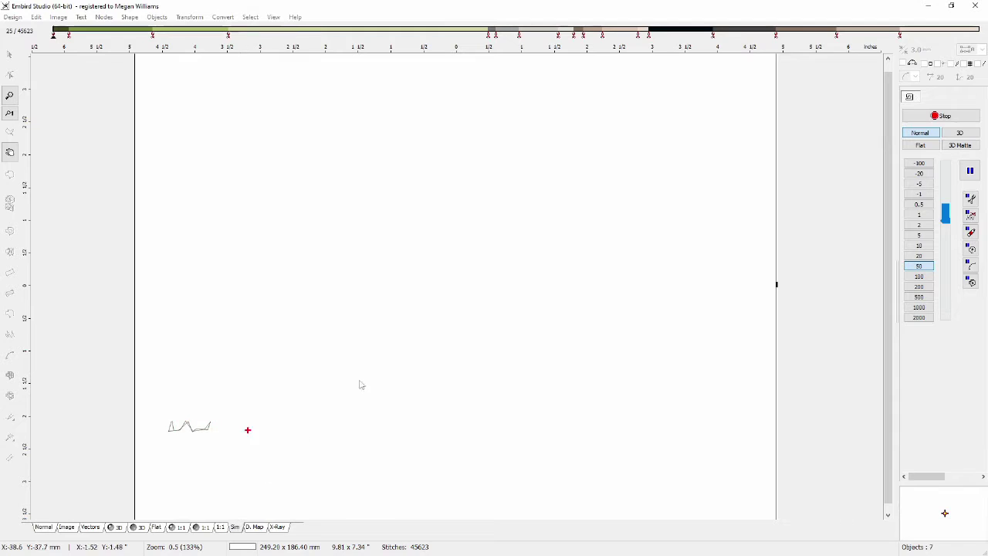
click(926, 297)
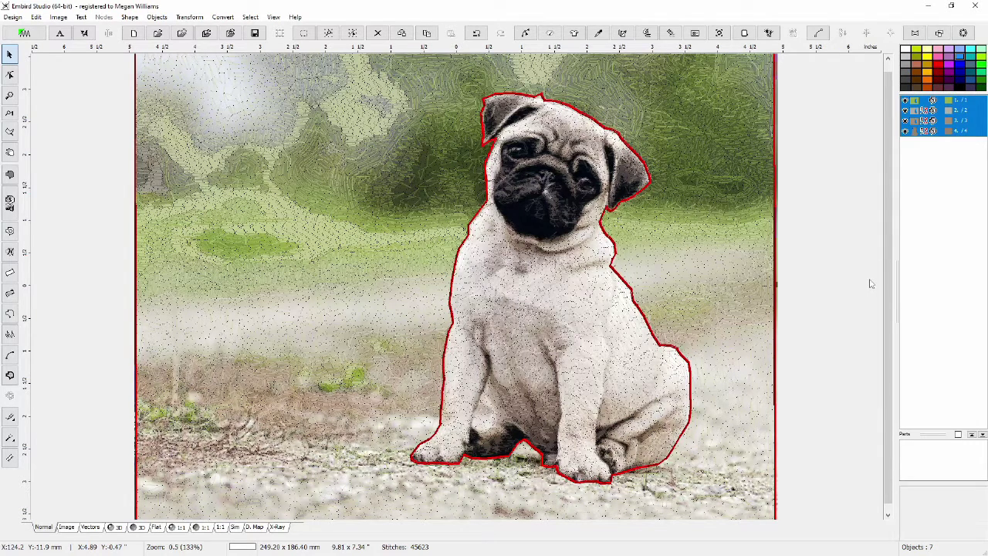
Compare the finished design's 3D stitch preview with the original pug photo, ending on the 3D preview.
click(118, 527)
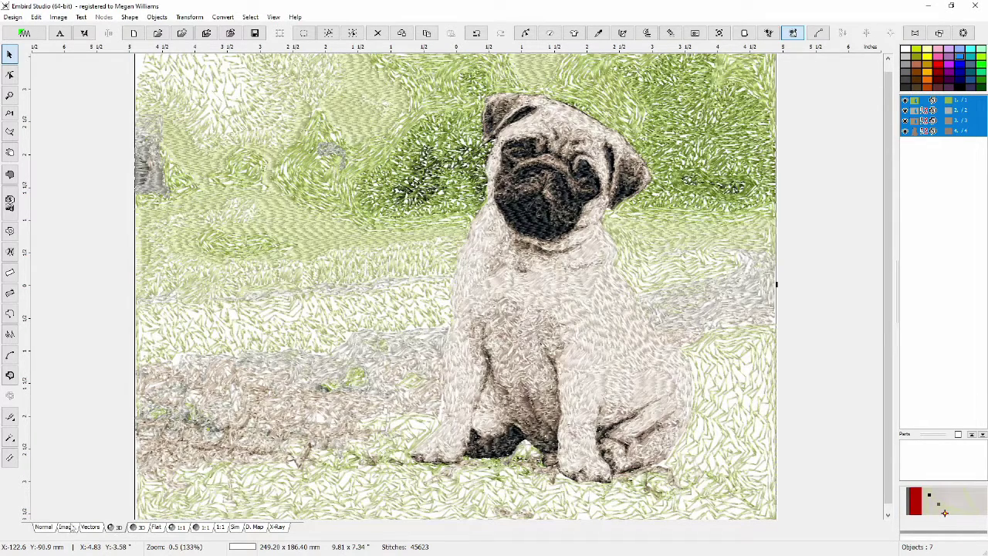
click(66, 526)
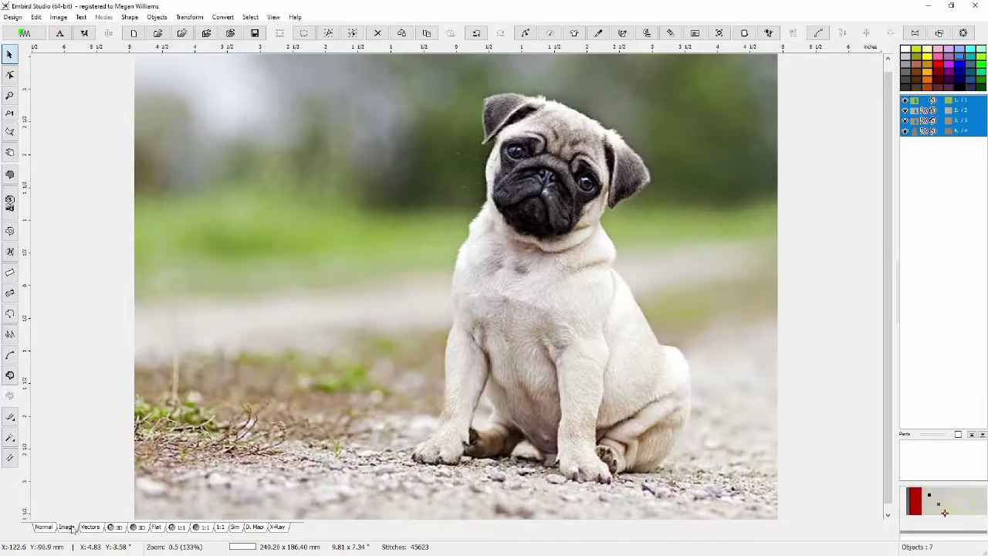
click(111, 528)
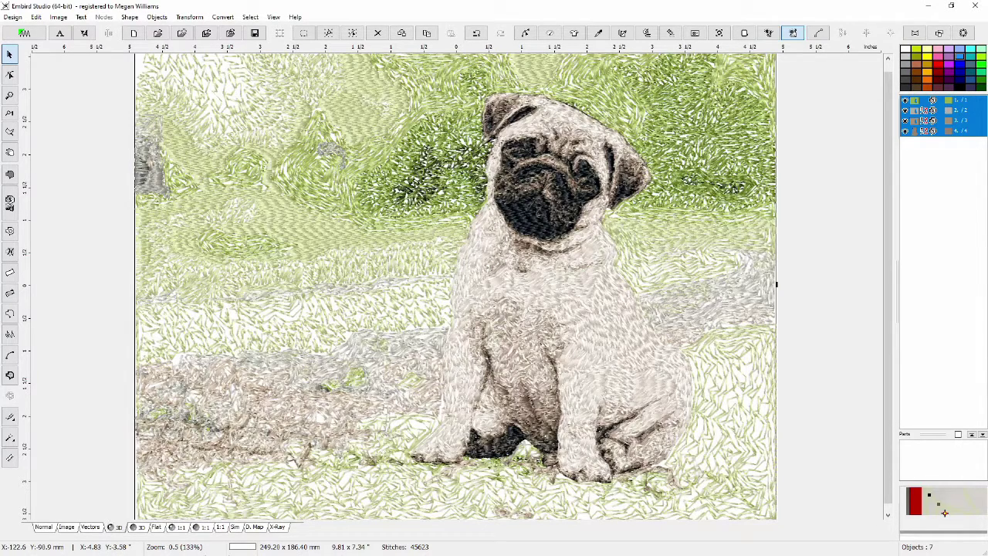